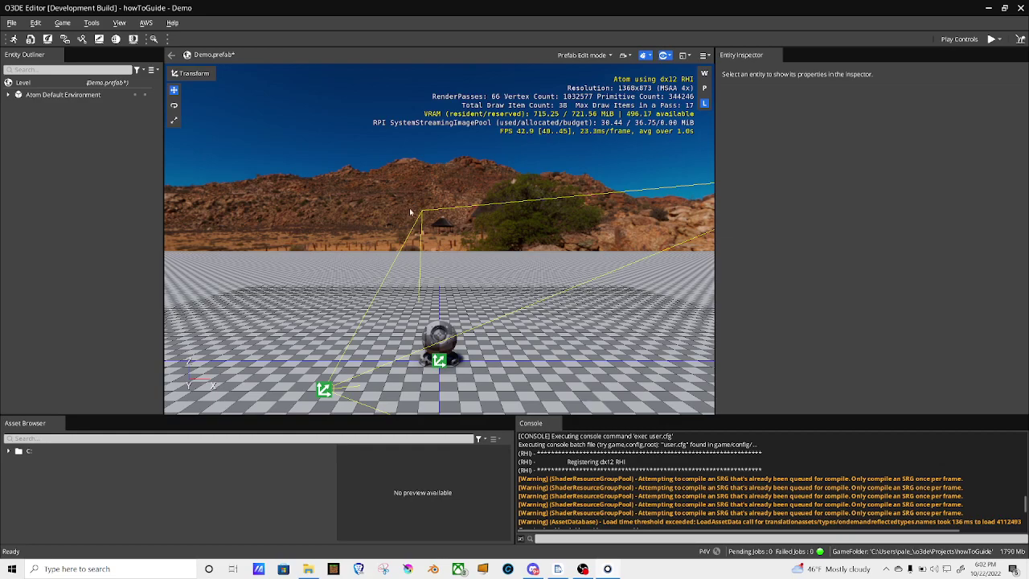
# Add the Terrain World and Terrain World Renderer components to the Level entity
pyautogui.rightClick(423, 206)
pyautogui.press('Escape')
pyautogui.moveTo(423, 206); pyautogui.dragTo(266, 203, button='right')
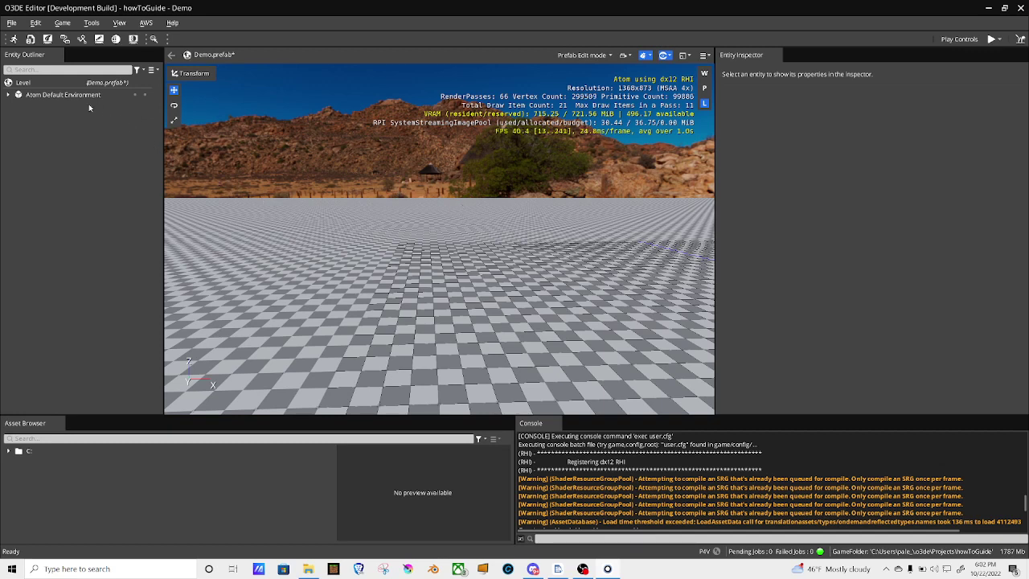
pyautogui.click(32, 83)
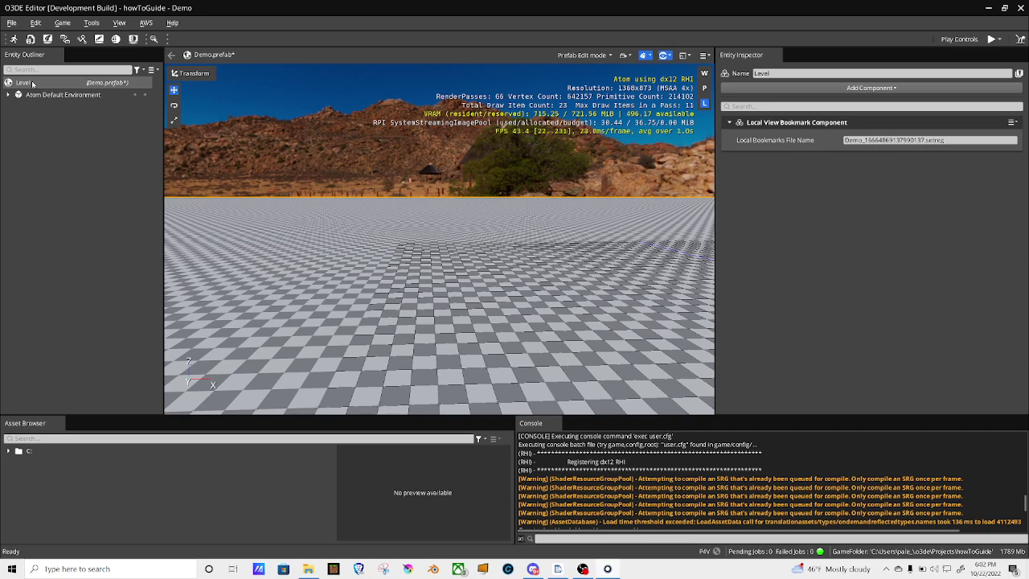
pyautogui.click(852, 88)
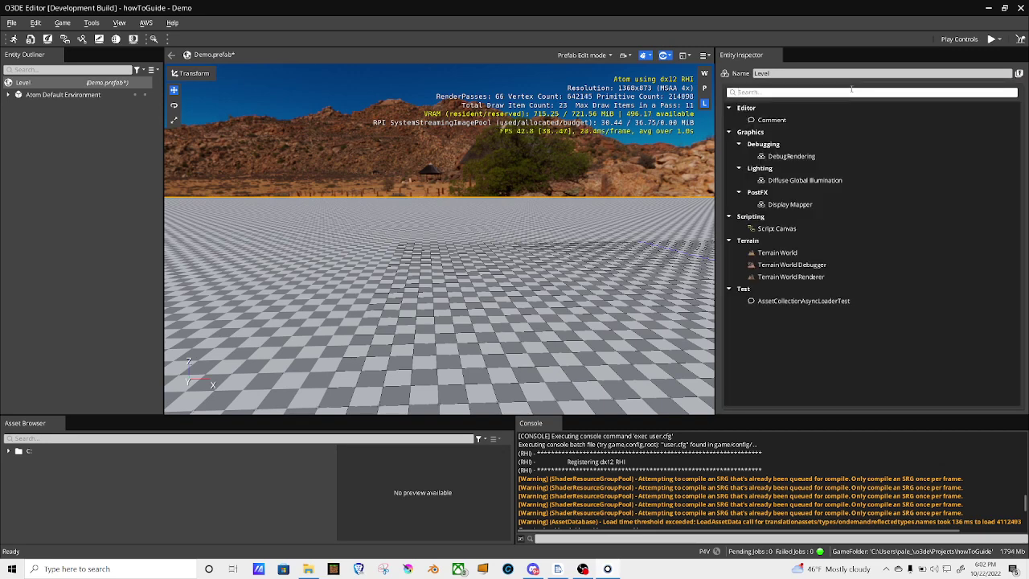
pyautogui.click(839, 256)
pyautogui.click(839, 257)
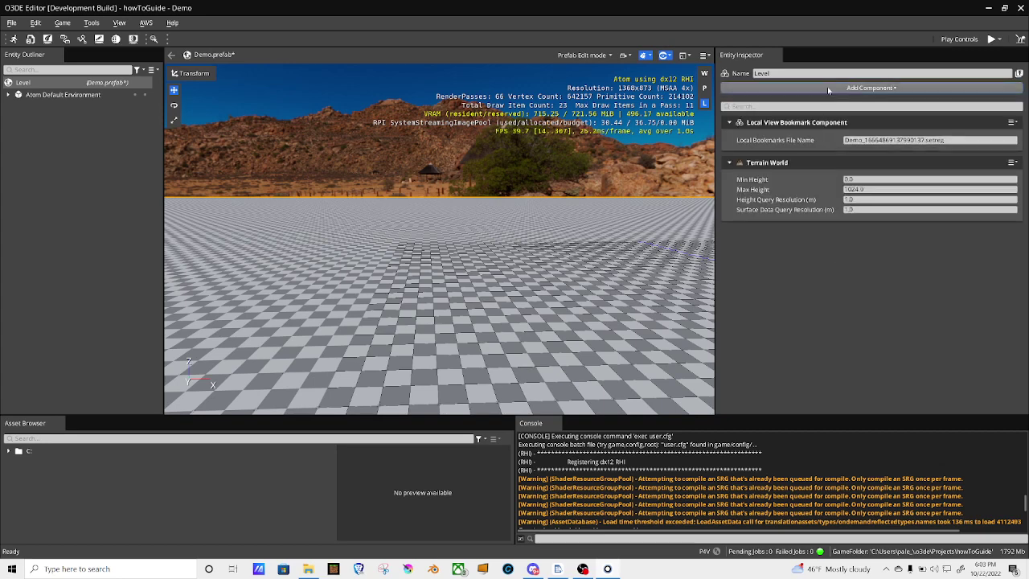
pyautogui.click(829, 90)
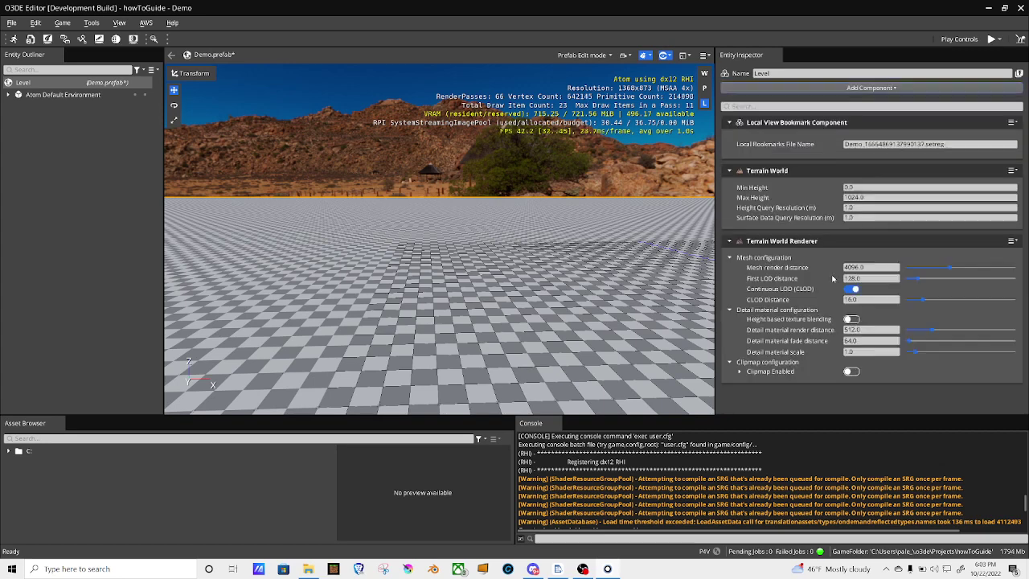
pyautogui.click(835, 277)
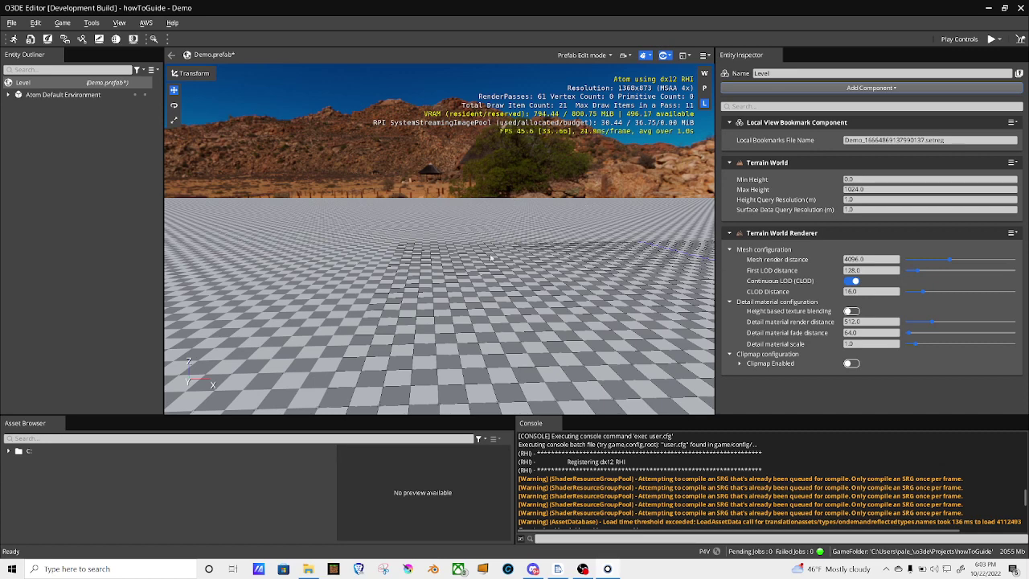
# Create Entity1 in the viewport and drag it along X and across the ground plane
pyautogui.rightClick(415, 250)
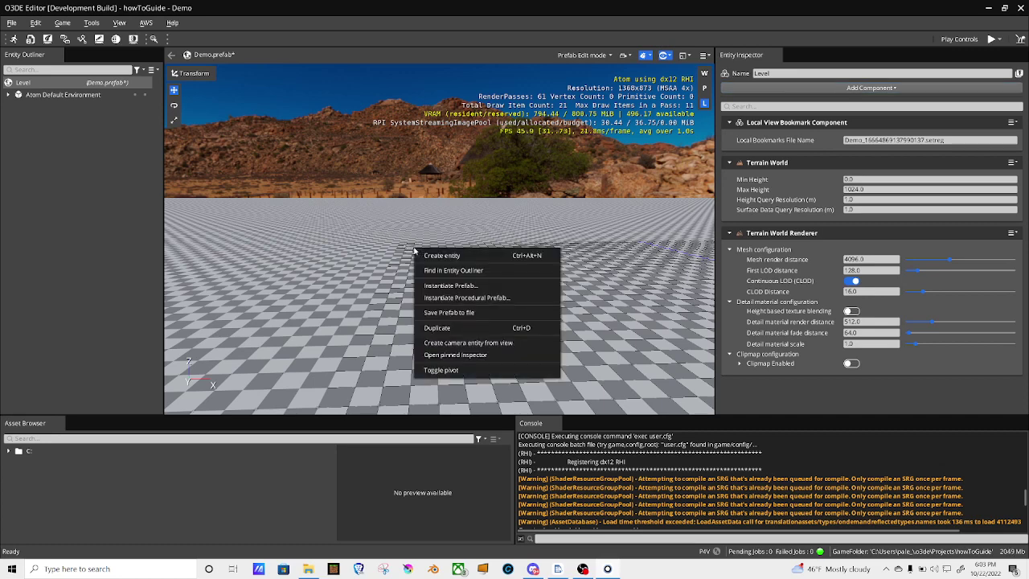
pyautogui.click(466, 255)
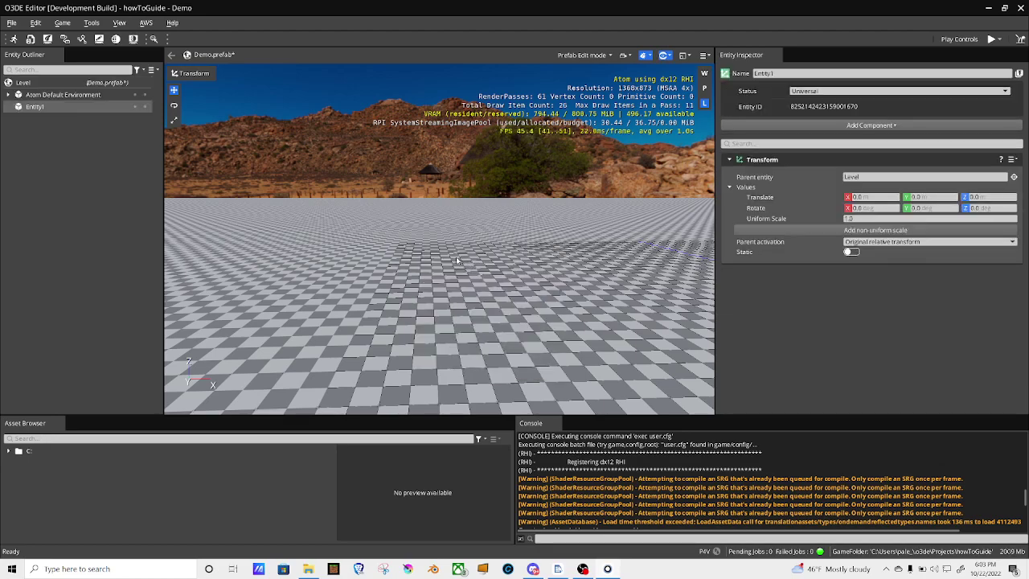
pyautogui.press('z')
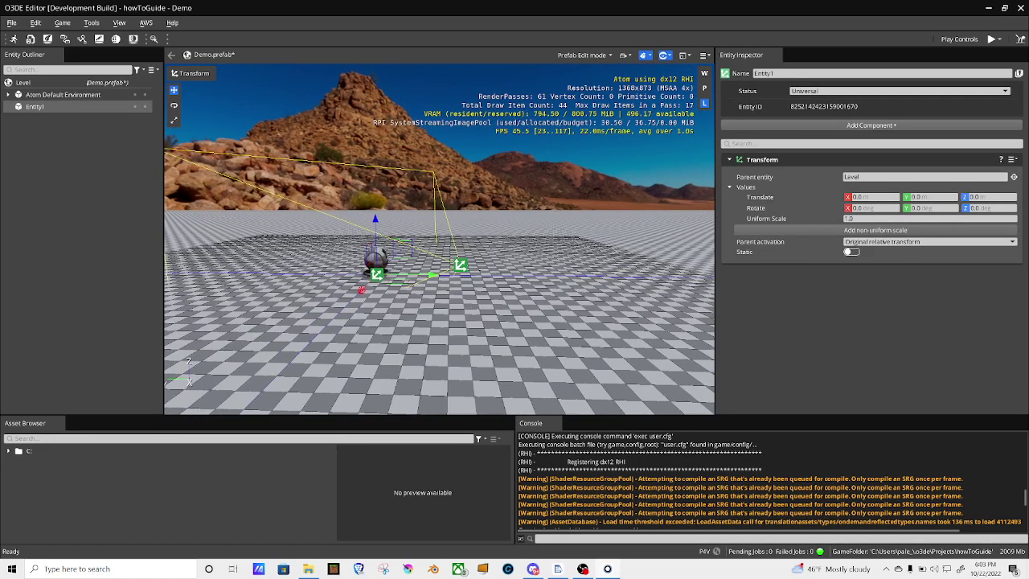
pyautogui.moveTo(447, 271); pyautogui.dragTo(488, 288, button='right')
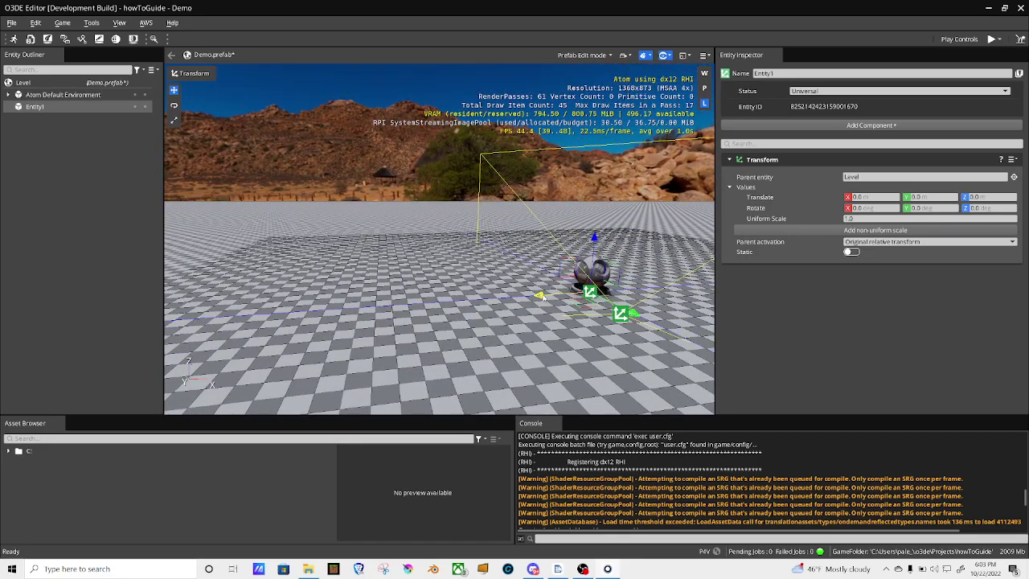
pyautogui.moveTo(539, 296); pyautogui.dragTo(208, 310)
pyautogui.press('z')
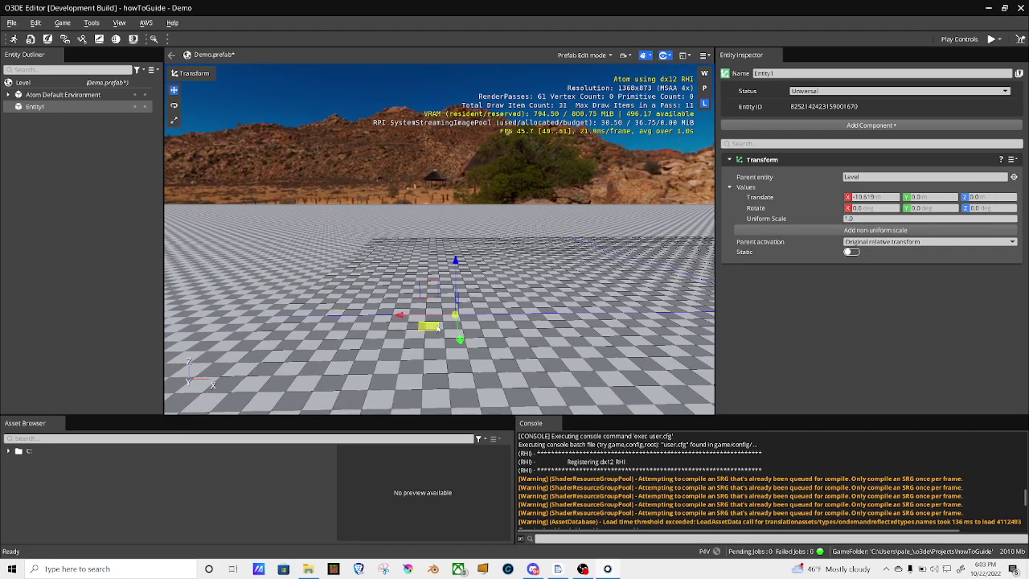
pyautogui.moveTo(430, 325); pyautogui.dragTo(423, 296)
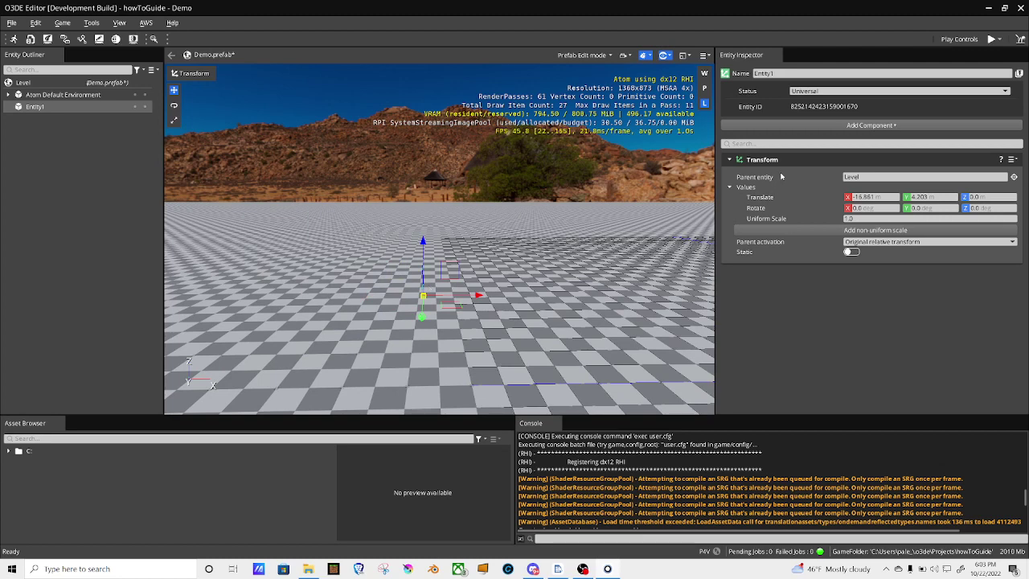
# Add a Terrain Layer Spawner to Entity1 plus its required Axis Aligned Box Shape
pyautogui.click(814, 127)
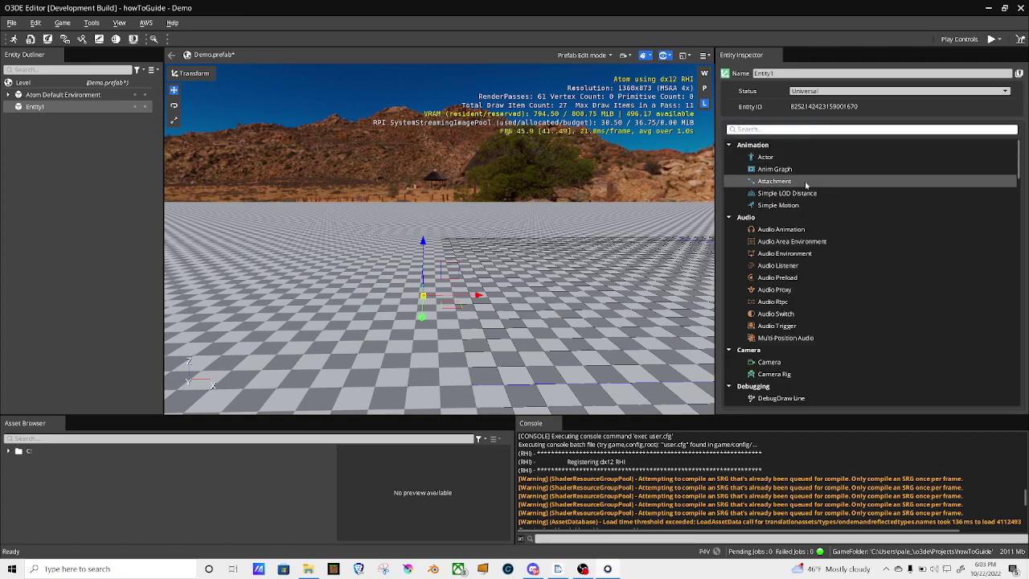
pyautogui.write('terr')
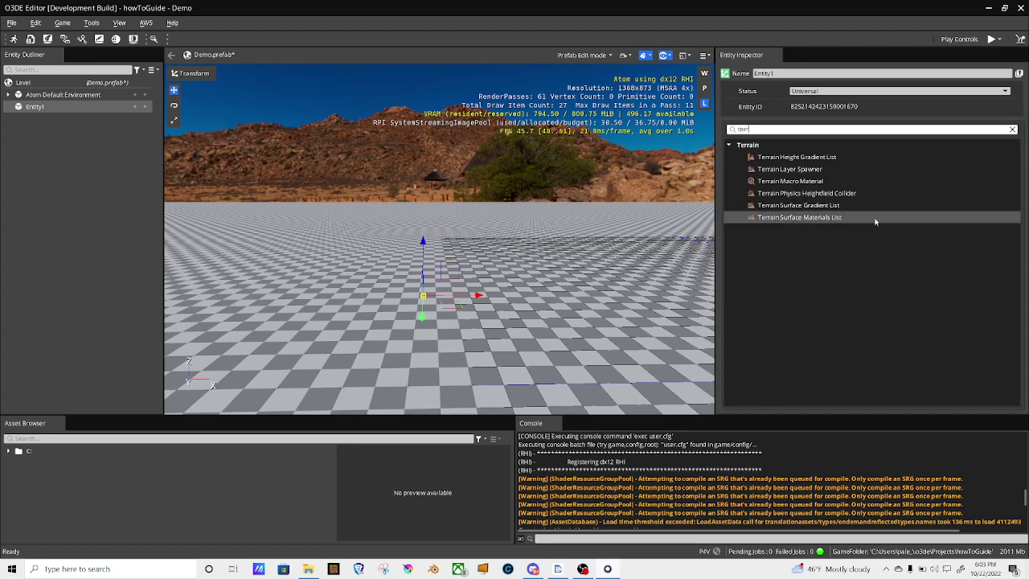
pyautogui.click(852, 169)
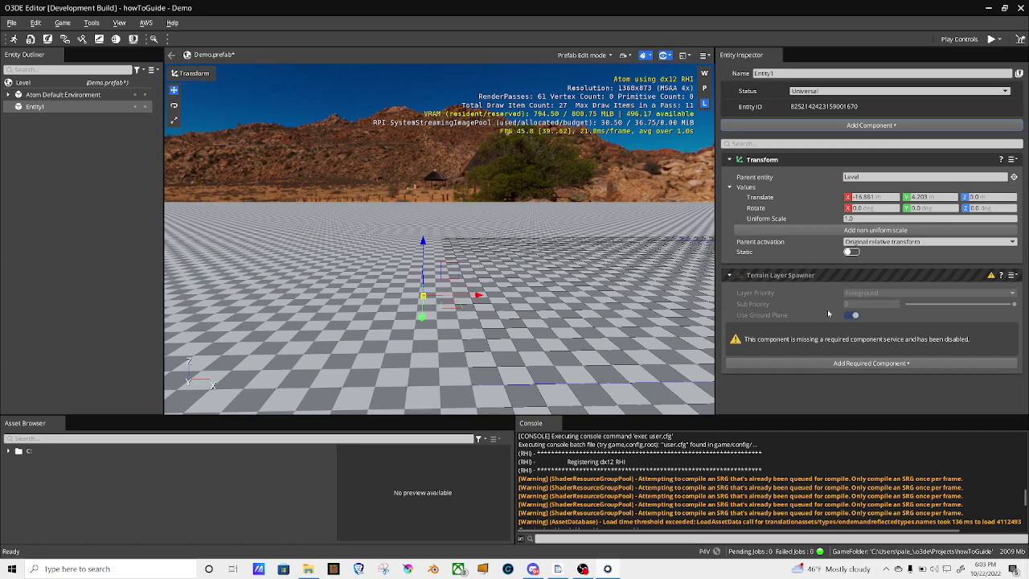
pyautogui.click(840, 363)
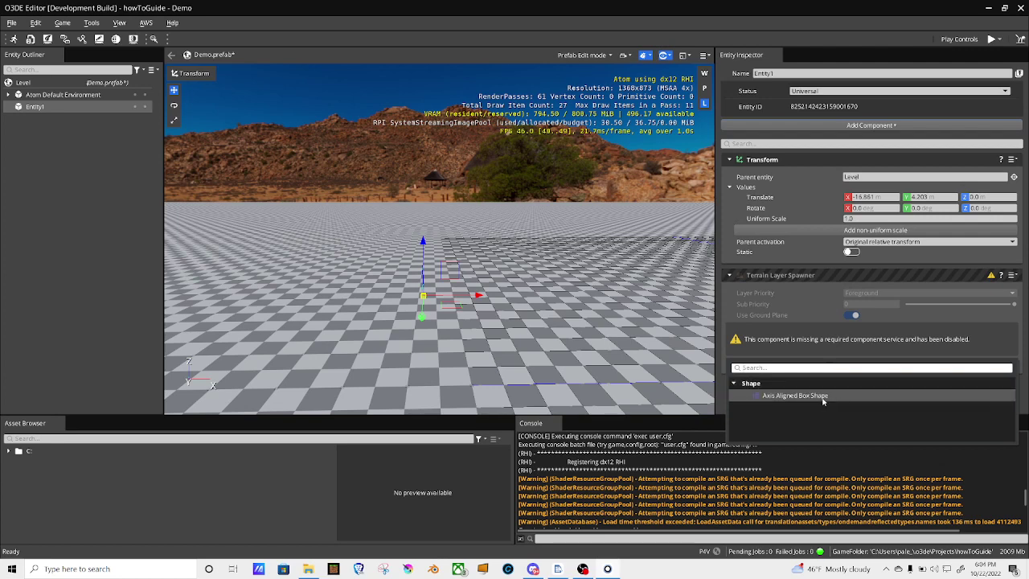
pyautogui.click(830, 397)
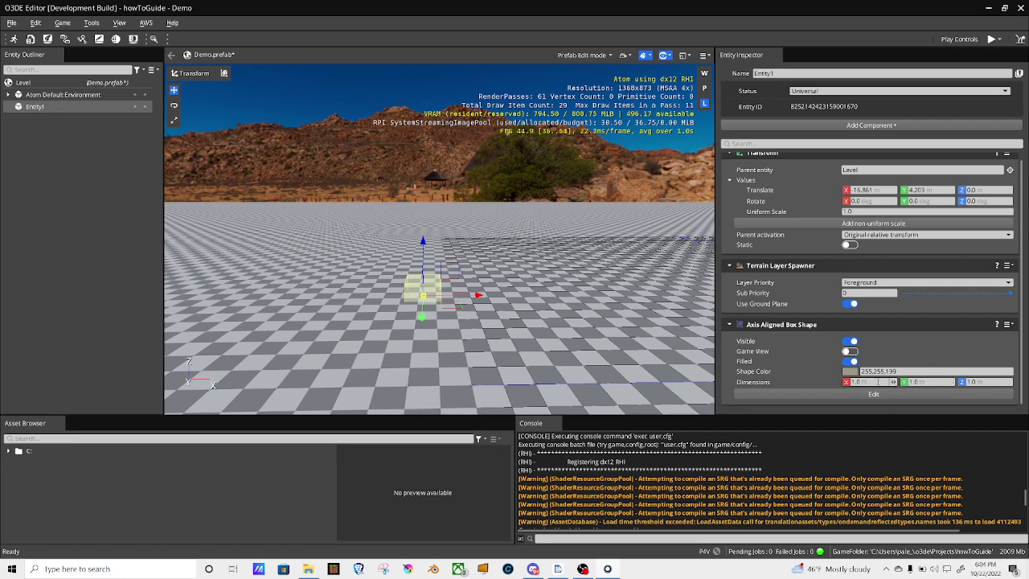
# Set Entity1's box dimensions to X 10 and Y 10, then raise it along Z
pyautogui.click(877, 383)
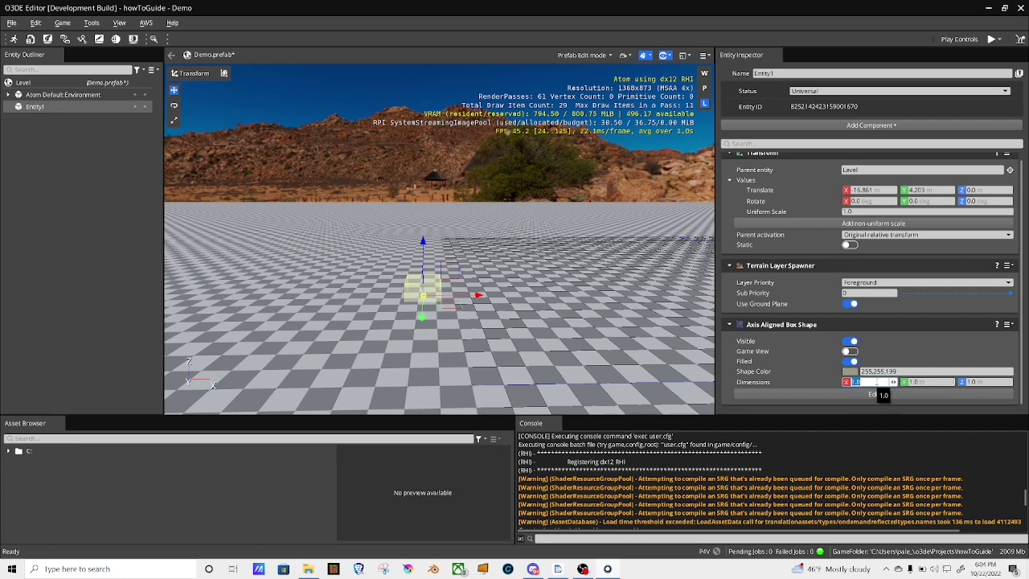
pyautogui.write('10')
pyautogui.press('Tab')
pyautogui.write('10')
pyautogui.press('Return')
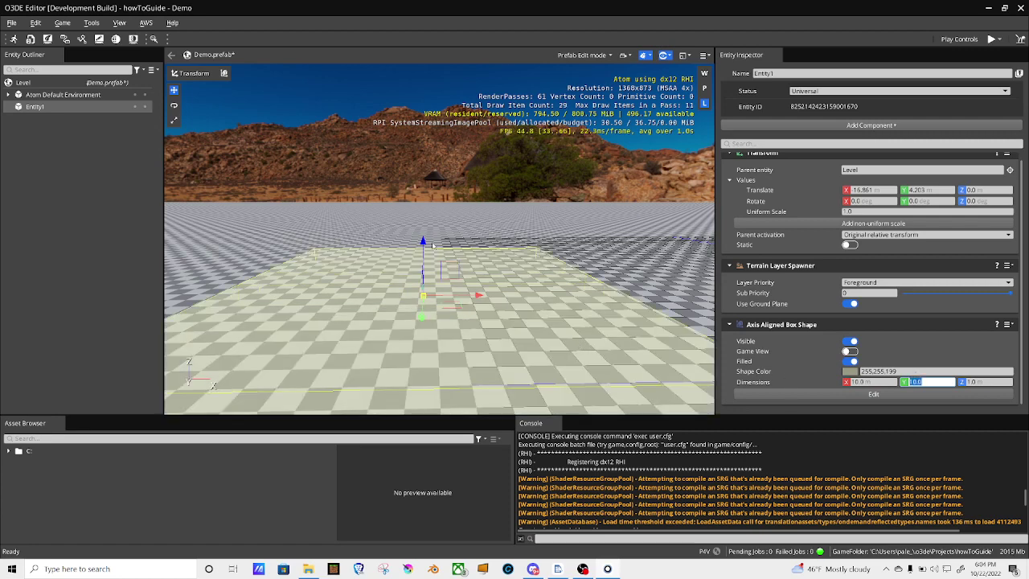
pyautogui.click(423, 242)
pyautogui.moveTo(423, 241); pyautogui.dragTo(420, 190)
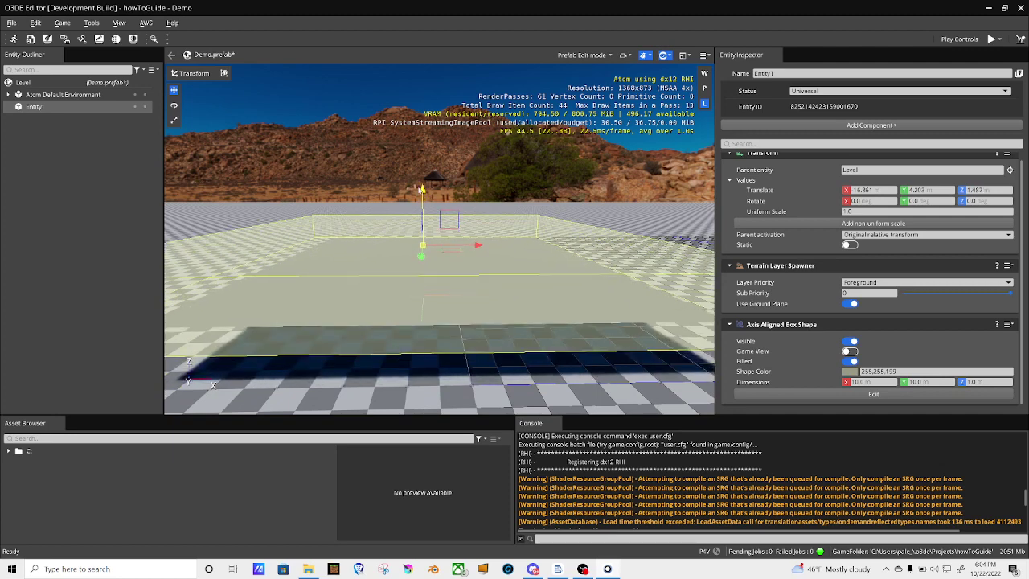
# Create a child entity, Entity2, under Entity1 from the Entity Outliner
pyautogui.rightClick(35, 108)
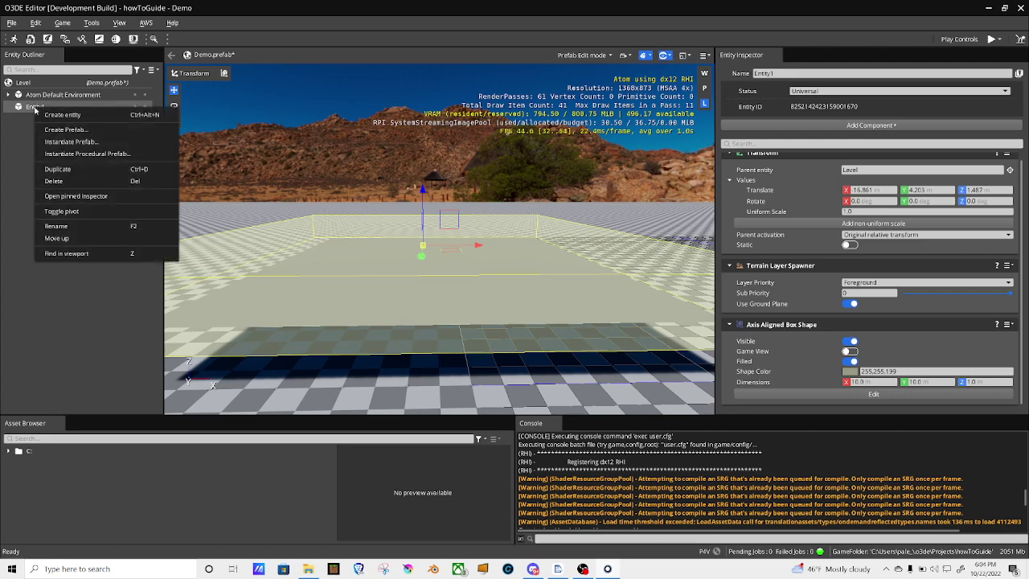
pyautogui.click(47, 115)
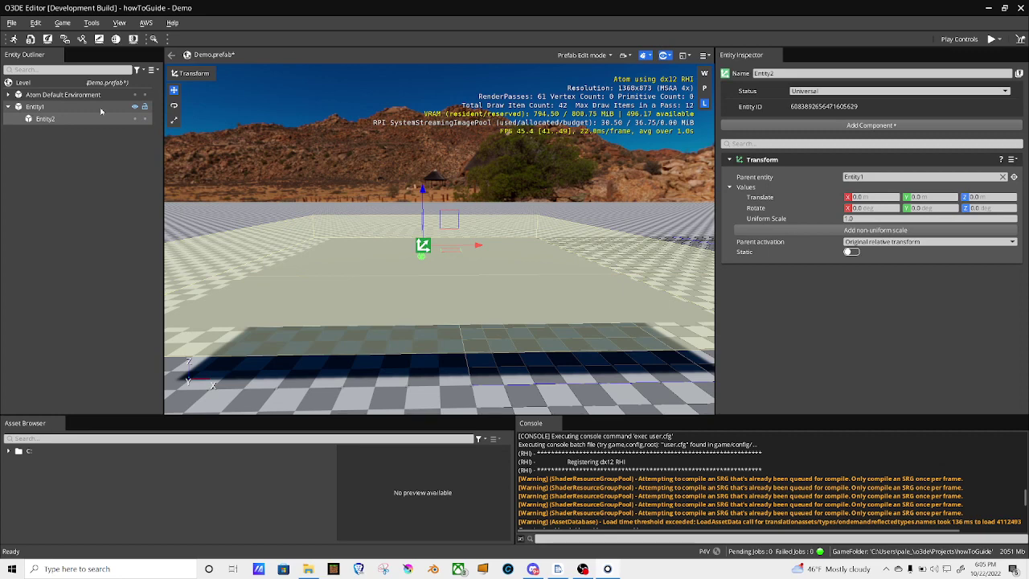
# Add Perlin Noise Gradient to Entity2, plus required Gradient Transform Modifier and Axis Aligned Box Shape
pyautogui.click(803, 127)
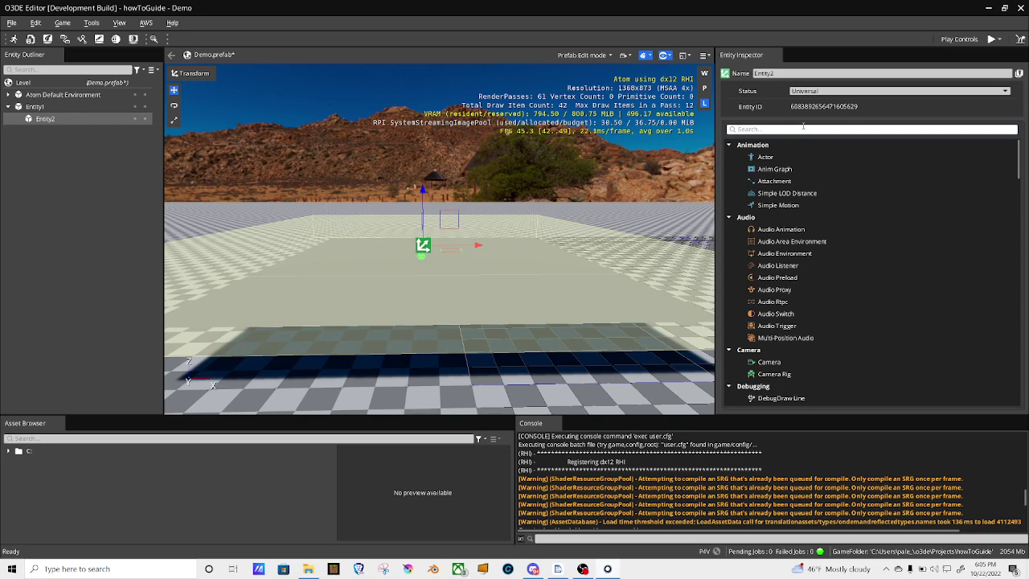
pyautogui.write('grad')
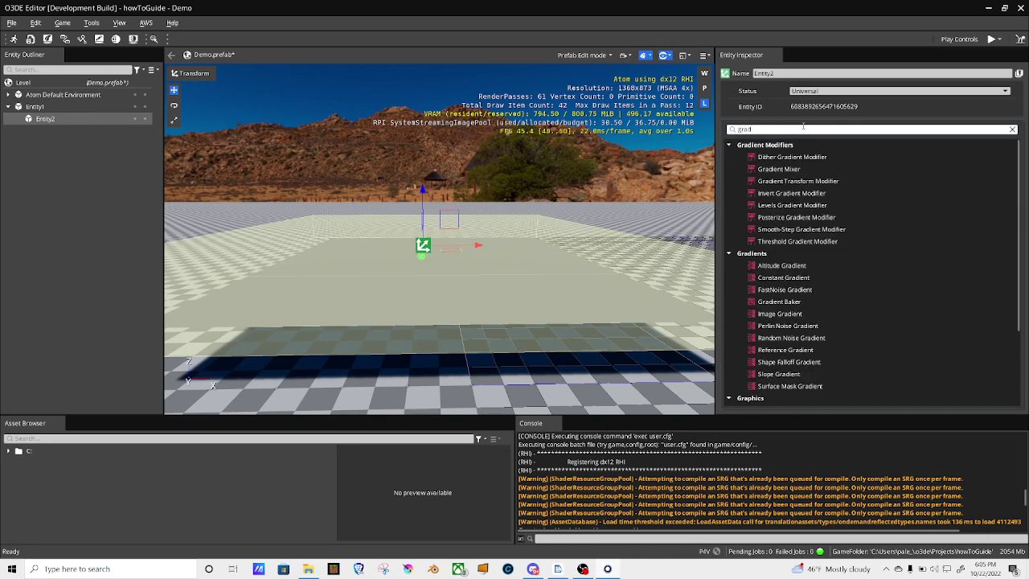
pyautogui.click(826, 324)
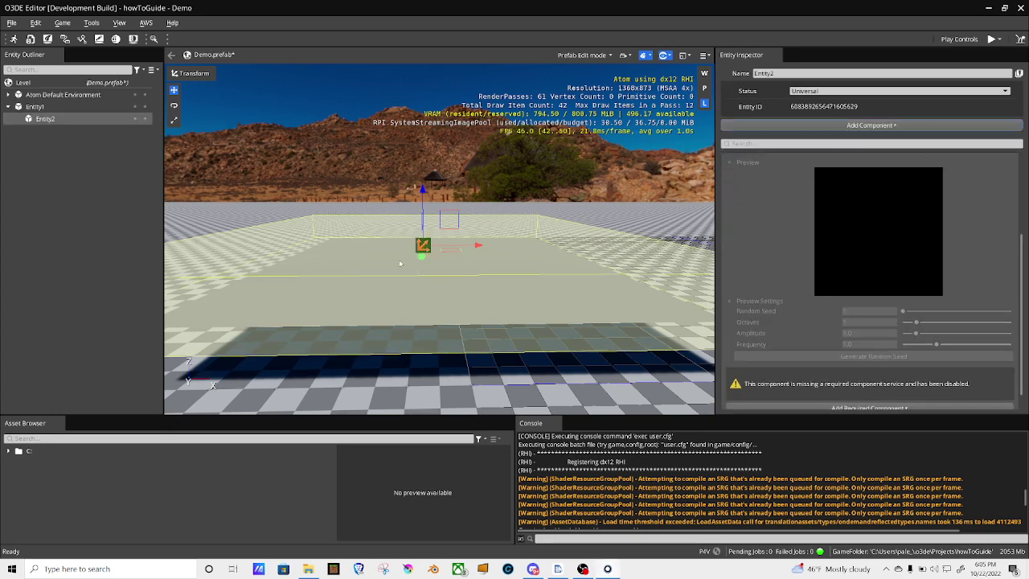
pyautogui.scroll(-1, 902, 363)
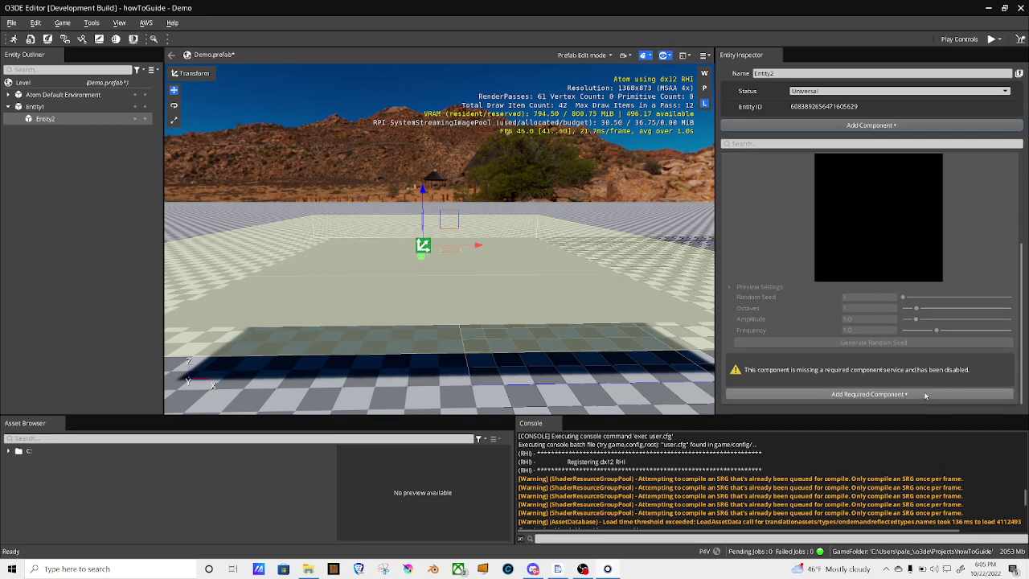
pyautogui.click(924, 394)
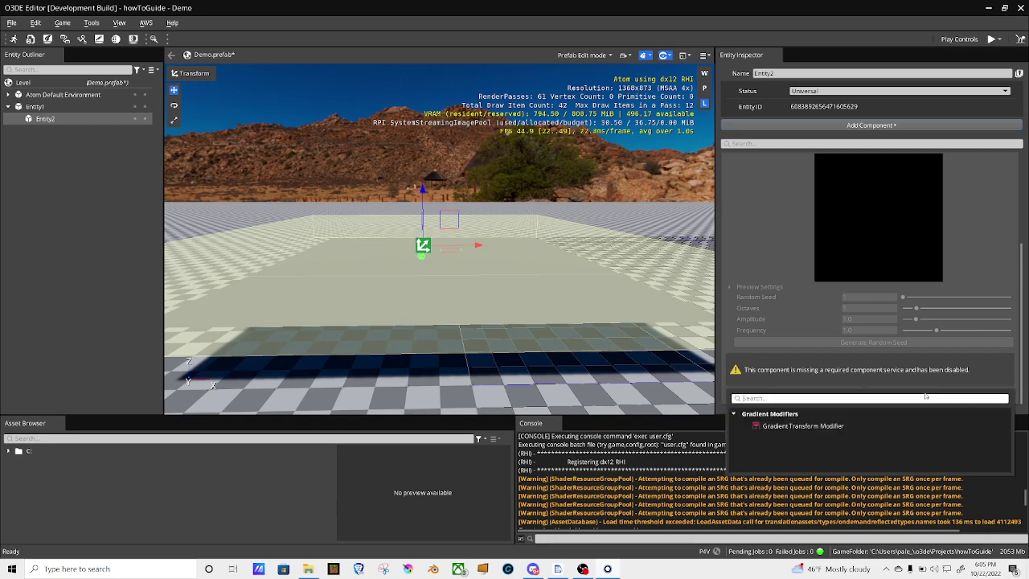
pyautogui.click(862, 426)
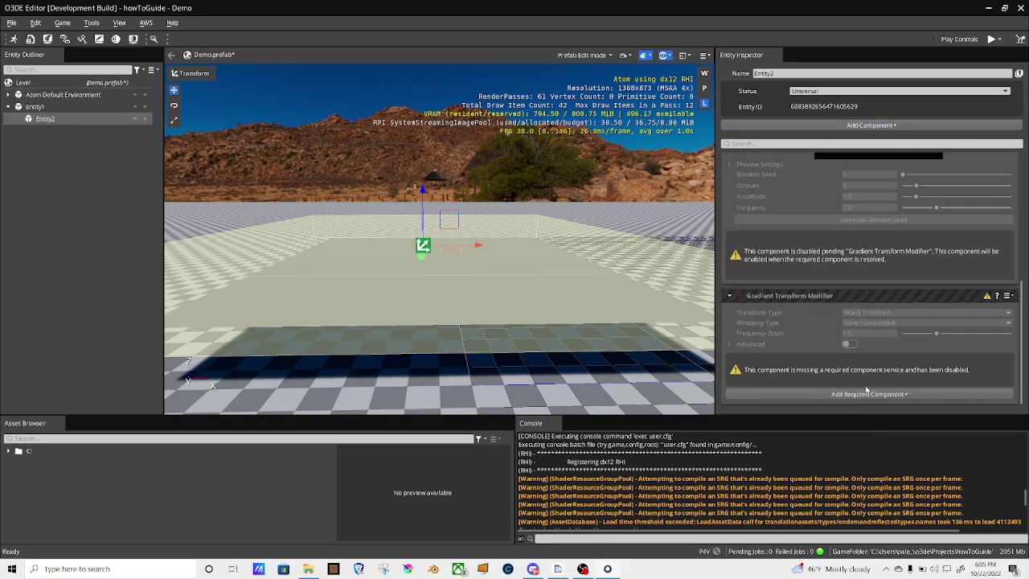
pyautogui.click(869, 395)
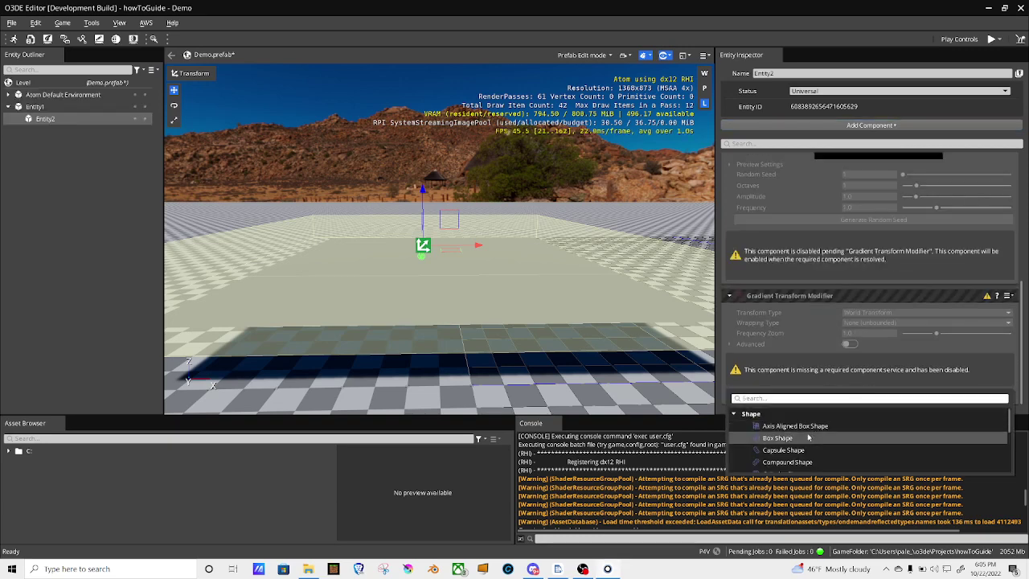
pyautogui.click(808, 425)
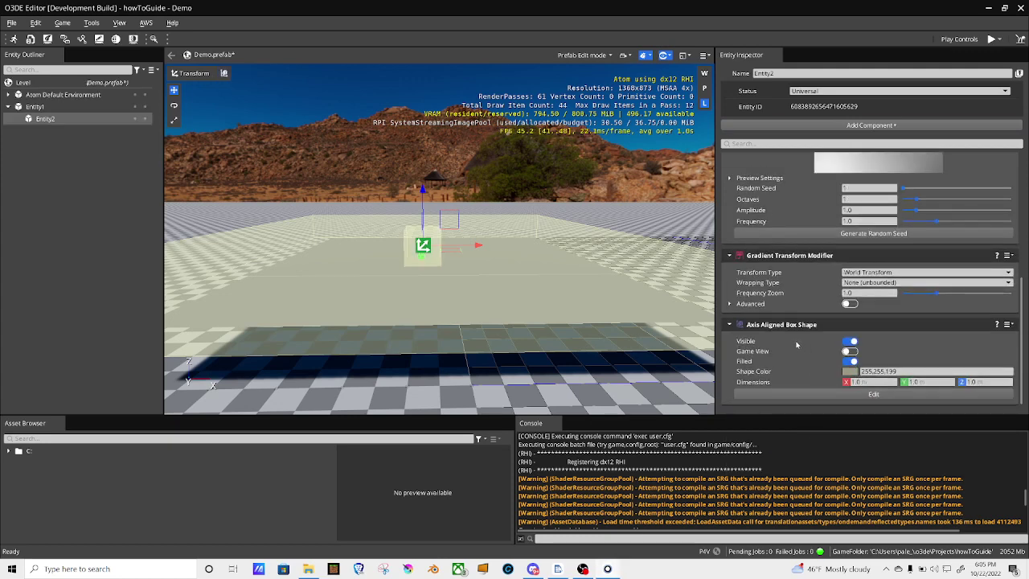
# Rename the child entity to 'gradient'
pyautogui.doubleClick(775, 73)
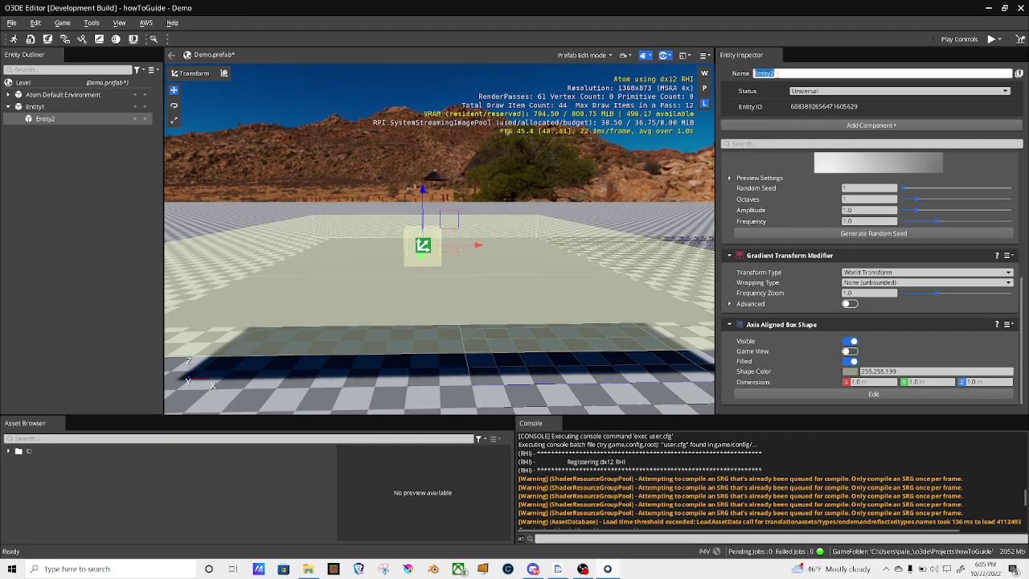
pyautogui.write('d')
pyautogui.write('radient')
pyautogui.press('Return')
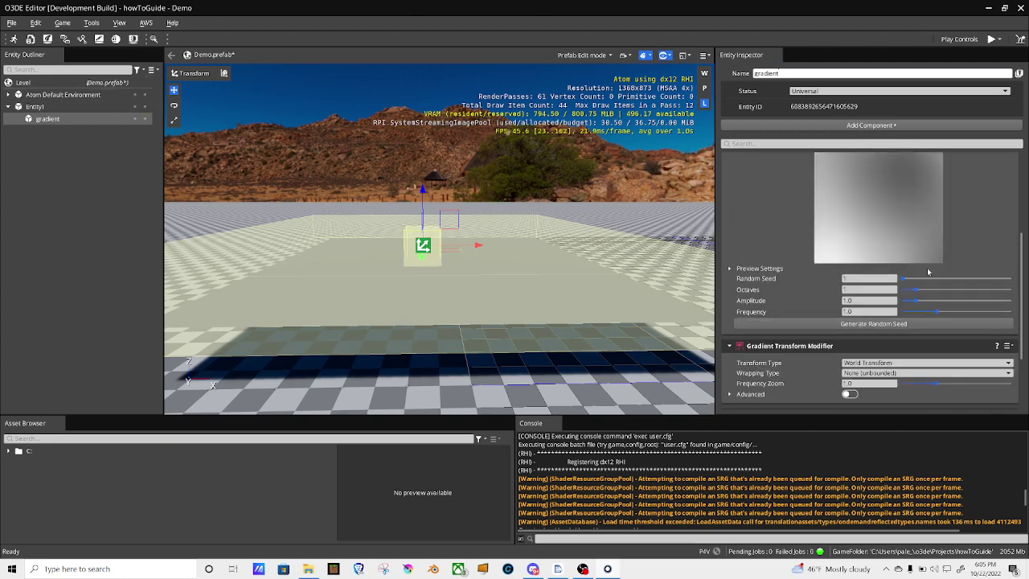
# Raise the Perlin noise Frequency to about 4.93 and hide the viewport shape overlays
pyautogui.moveTo(936, 316); pyautogui.dragTo(991, 316)
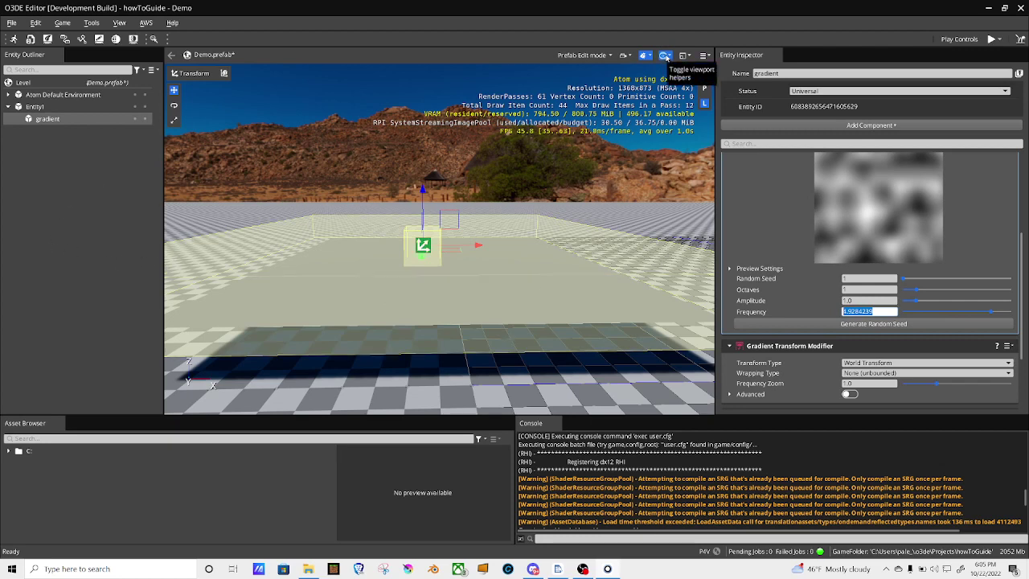
pyautogui.click(666, 57)
pyautogui.click(668, 69)
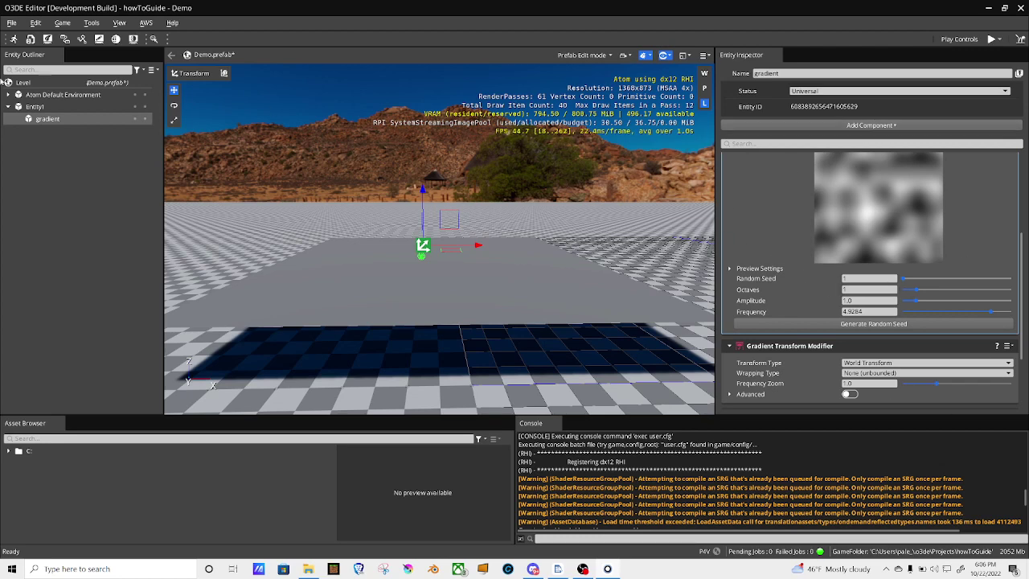
# Rename the parent entity Entity1 to 'terrain'
pyautogui.click(32, 107)
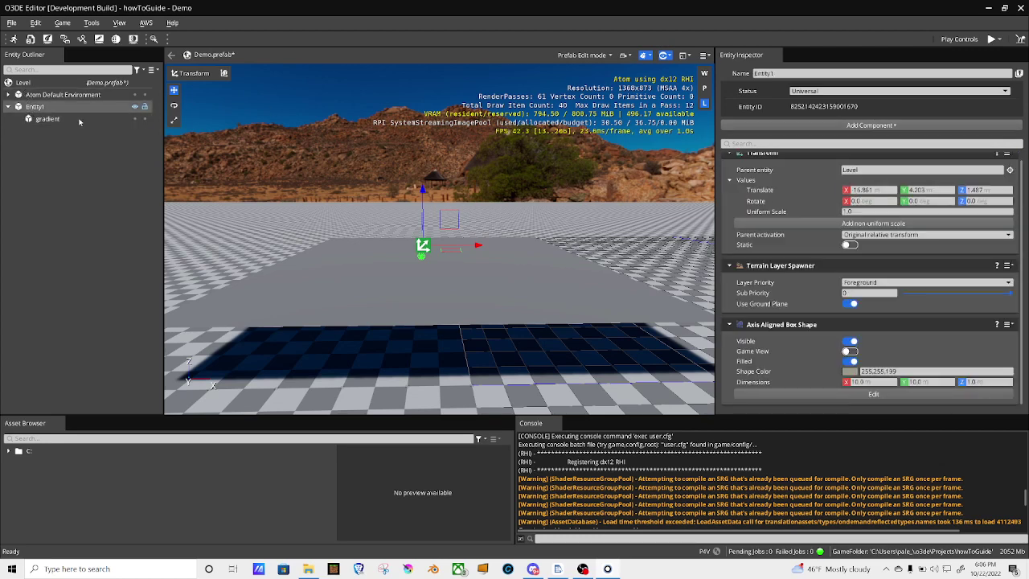
pyautogui.click(811, 74)
pyautogui.write('te')
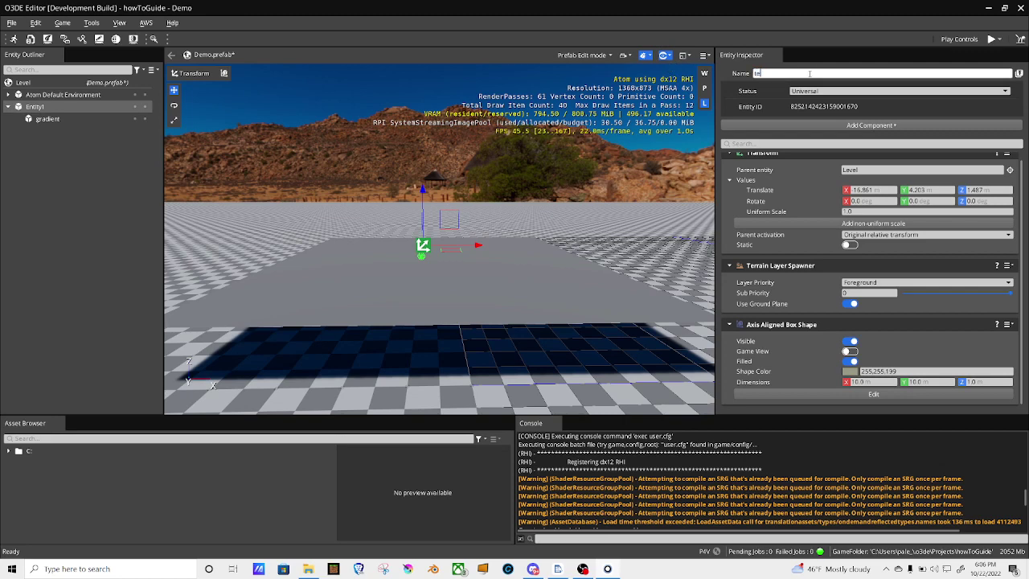
pyautogui.write('rrain')
pyautogui.press('Return')
# Add a Terrain Height Gradient List to terrain with the gradient entity as its height source
pyautogui.scroll(1, 807, 301)
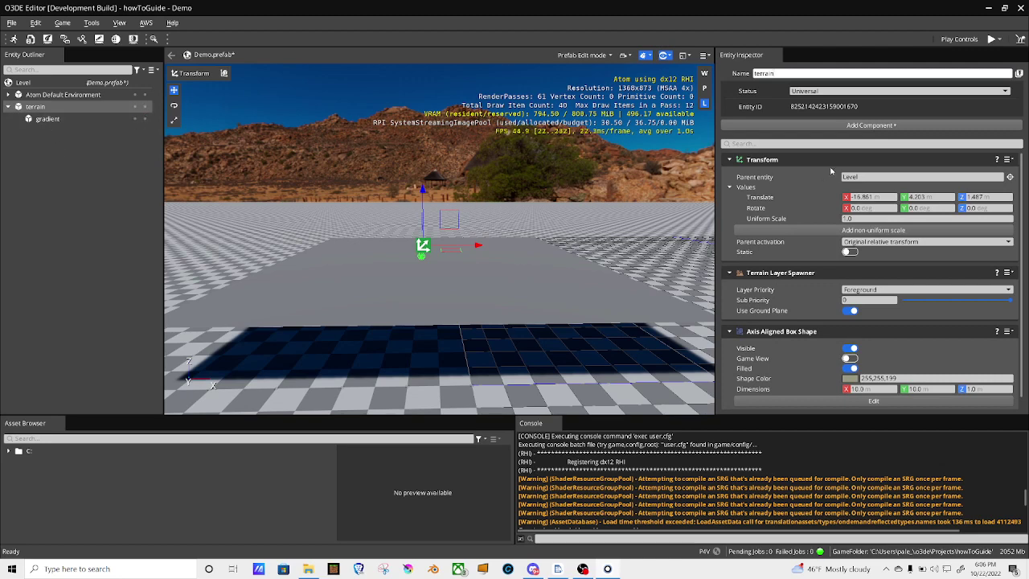
pyautogui.click(862, 124)
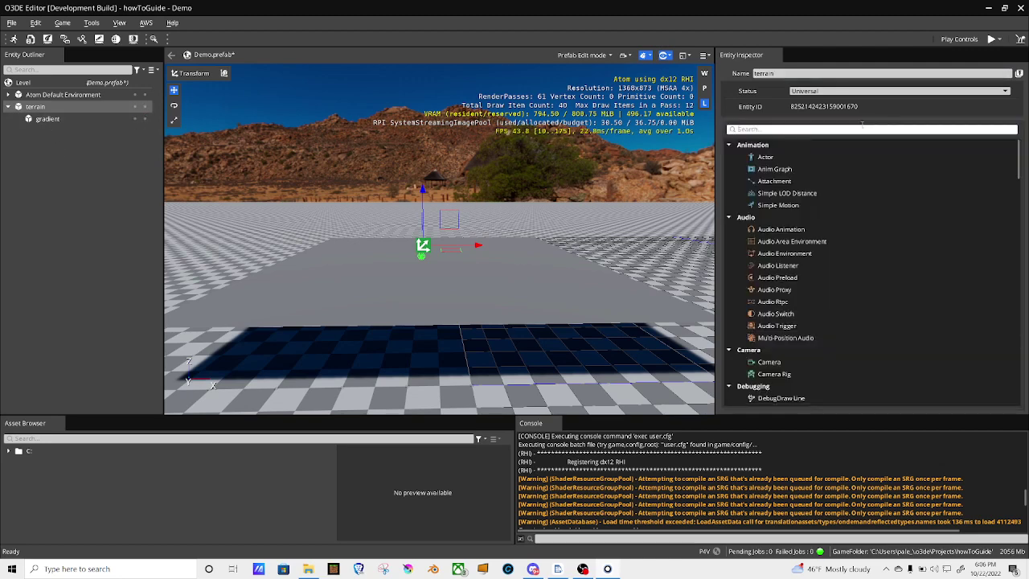
pyautogui.write('terr')
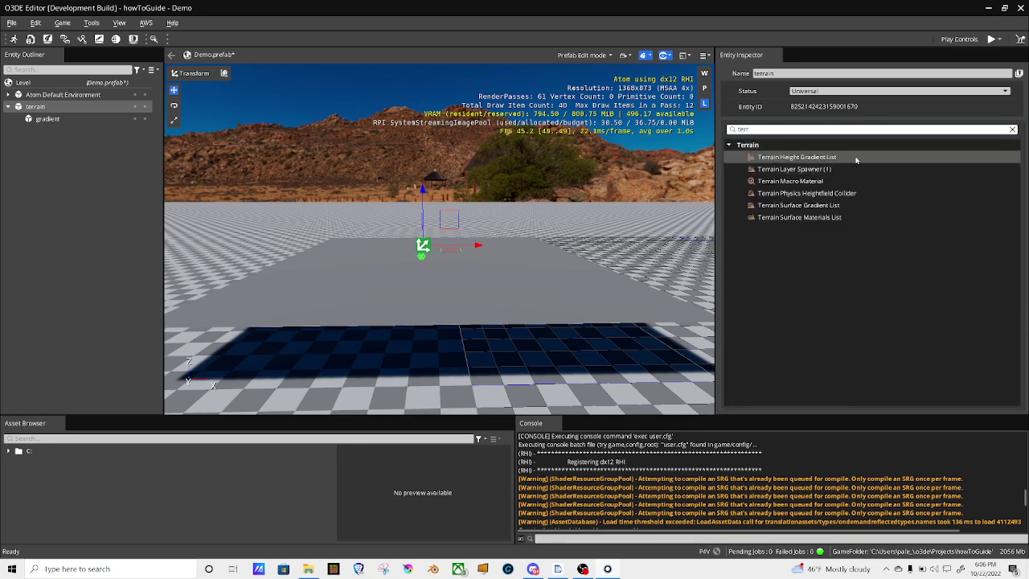
pyautogui.click(856, 159)
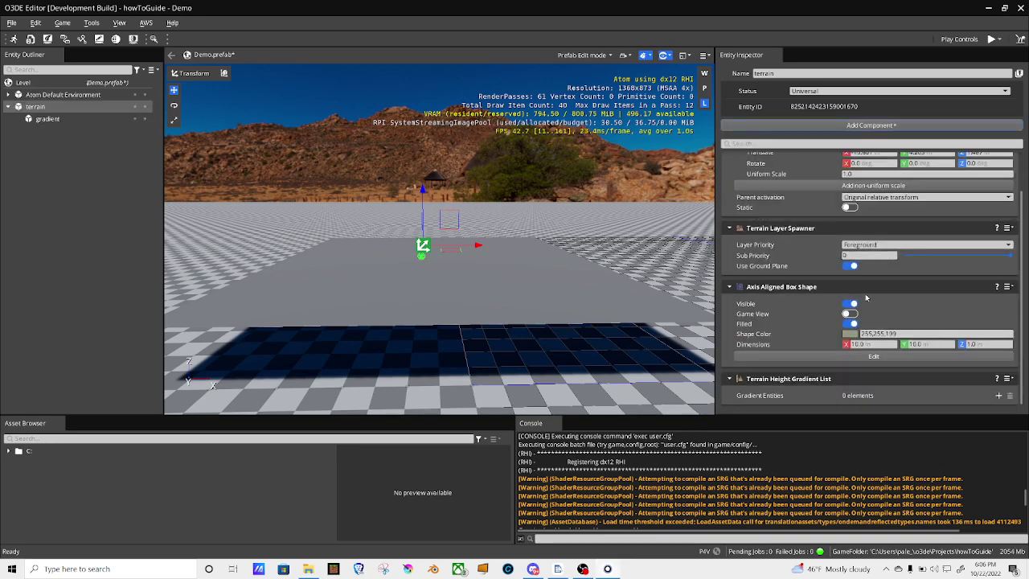
pyautogui.click(998, 395)
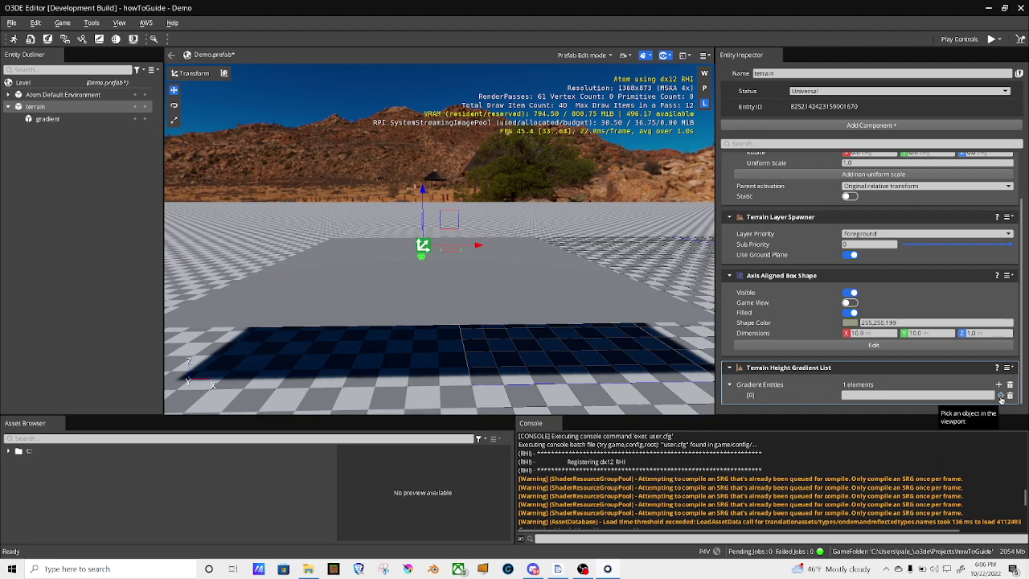
pyautogui.click(1001, 397)
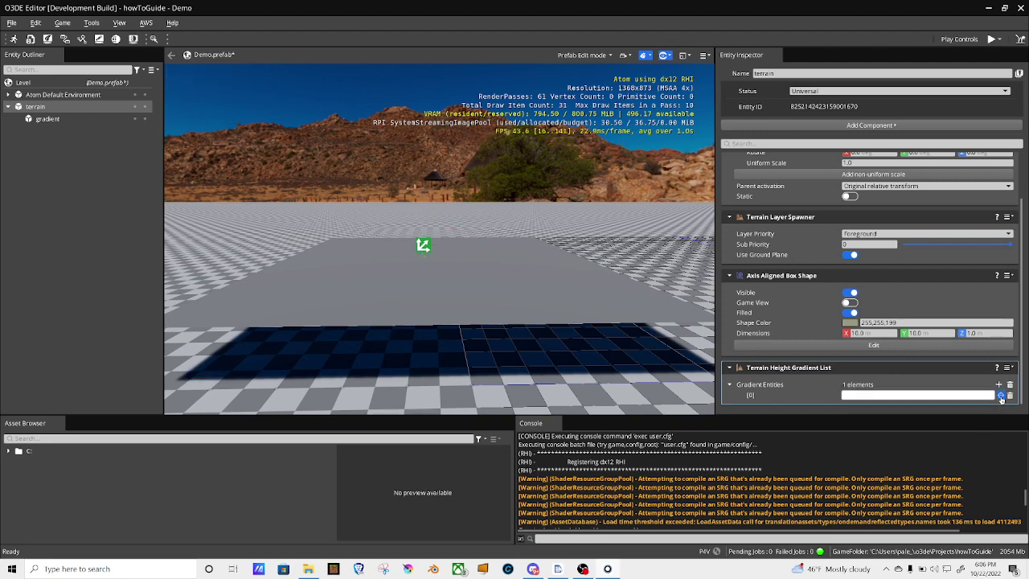
pyautogui.click(48, 120)
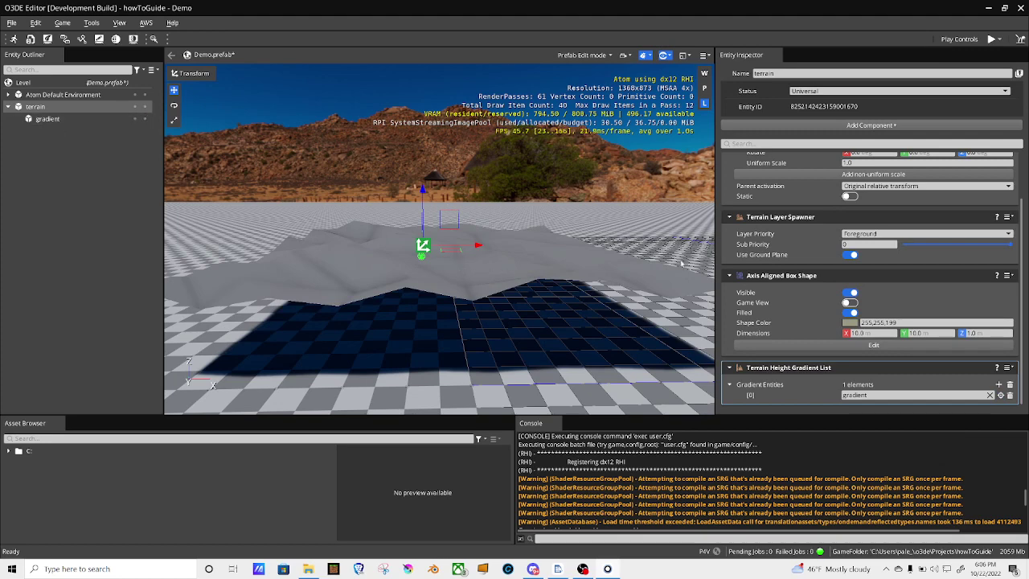
pyautogui.moveTo(525, 263)
pyautogui.mouseDown(button='right')
pyautogui.moveTo(511, 230)
pyautogui.moveTo(514, 249)
pyautogui.moveTo(524, 244)
pyautogui.mouseUp(button='right')
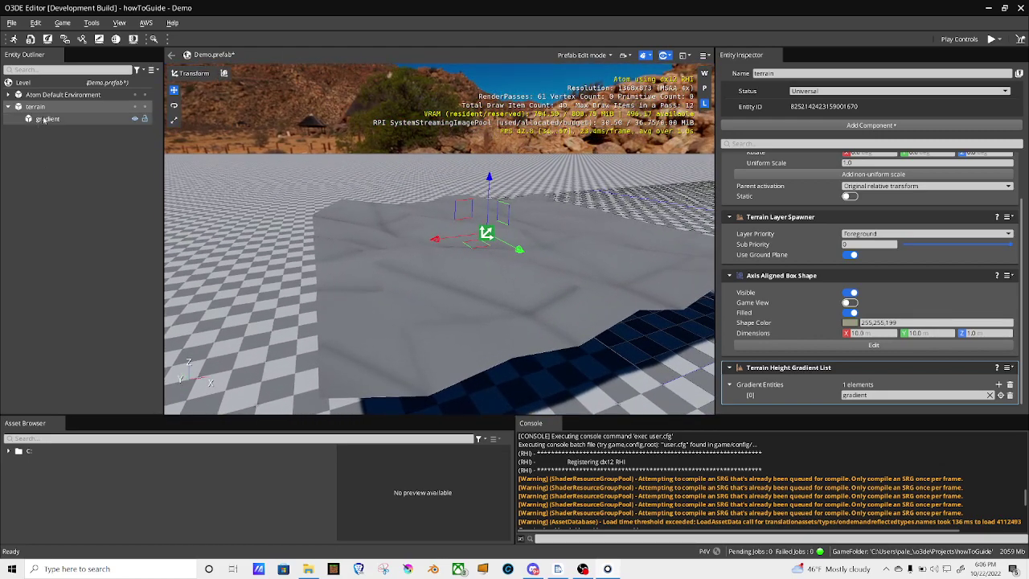
# Drag the gradient entity's Perlin noise Frequency down to 2.8203 and view the gentler hills
pyautogui.click(47, 118)
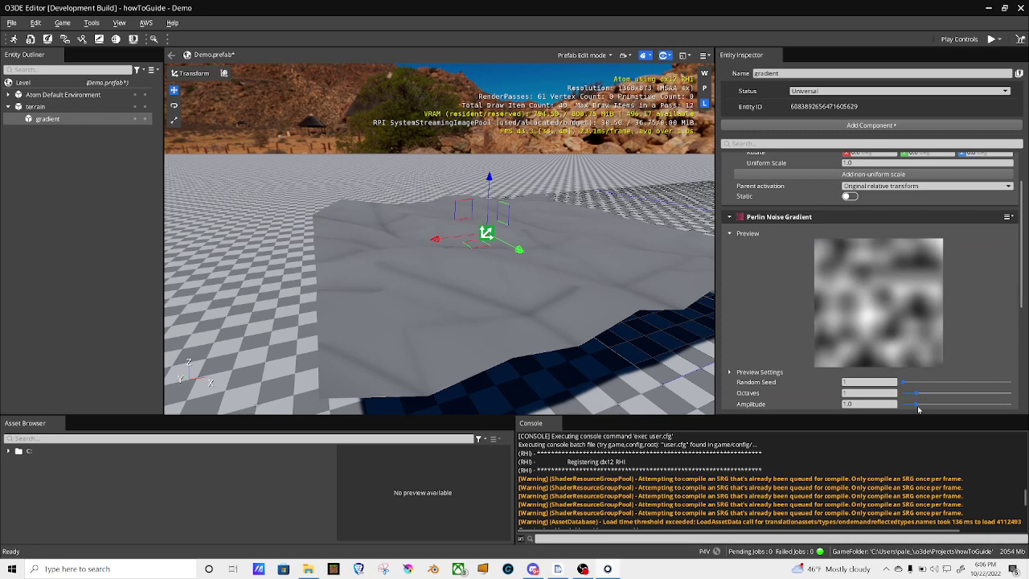
pyautogui.scroll(-2, 922, 382)
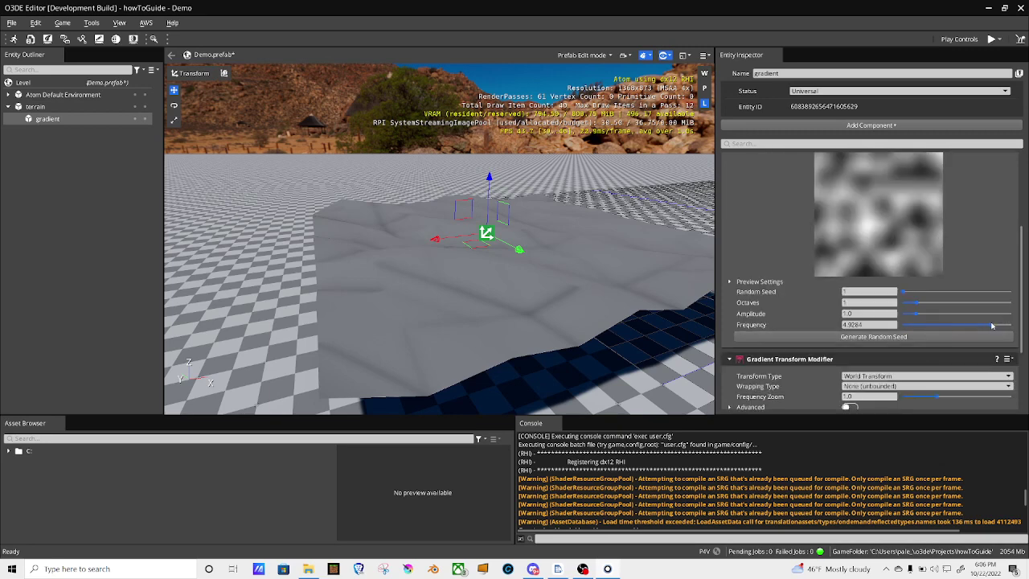
pyautogui.moveTo(990, 326); pyautogui.dragTo(968, 315)
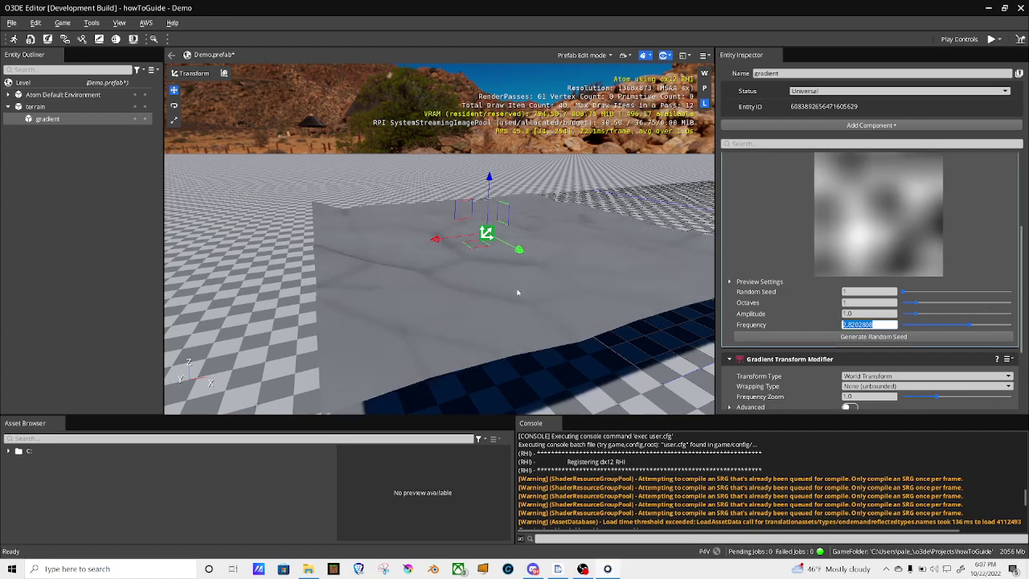
pyautogui.moveTo(519, 292)
pyautogui.mouseDown(button='right')
pyautogui.moveTo(458, 298)
pyautogui.moveTo(508, 285)
pyautogui.mouseUp(button='right')
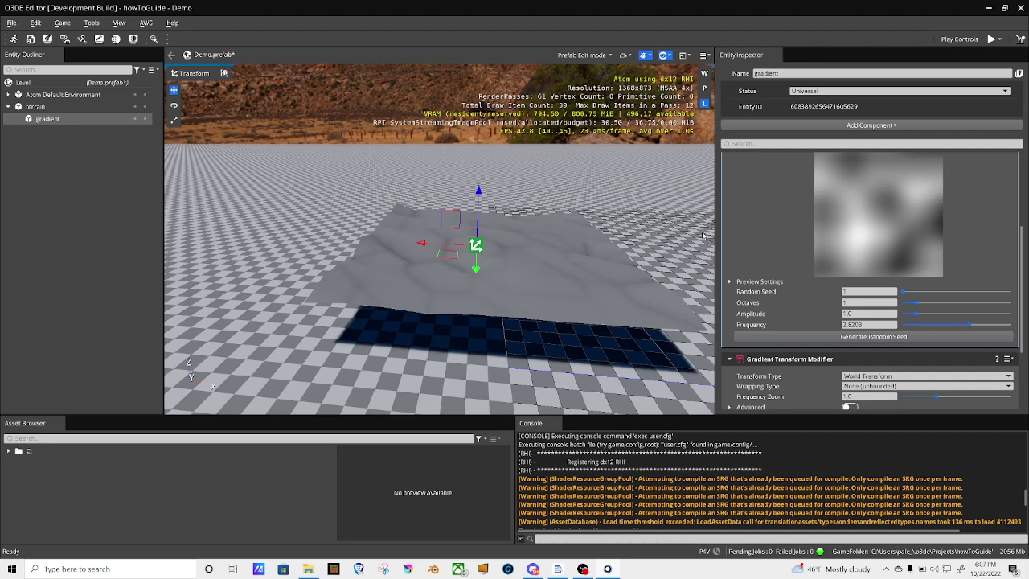
pyautogui.scroll(-2, 787, 231)
# Add a Terrain Macro Material to terrain using _dev_UV_debug_diff.tif as its Color Texture
pyautogui.click(37, 108)
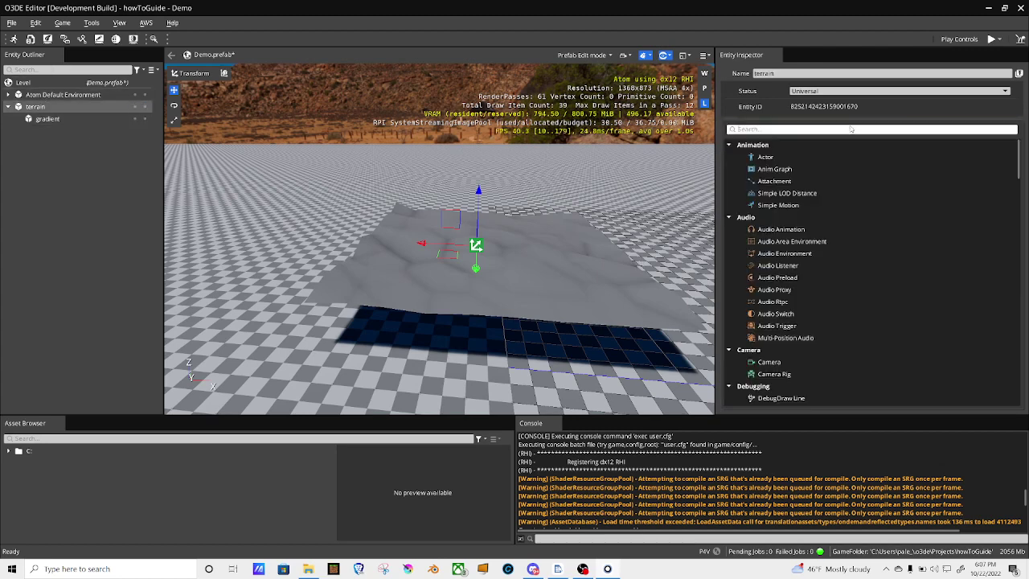
pyautogui.write('terr')
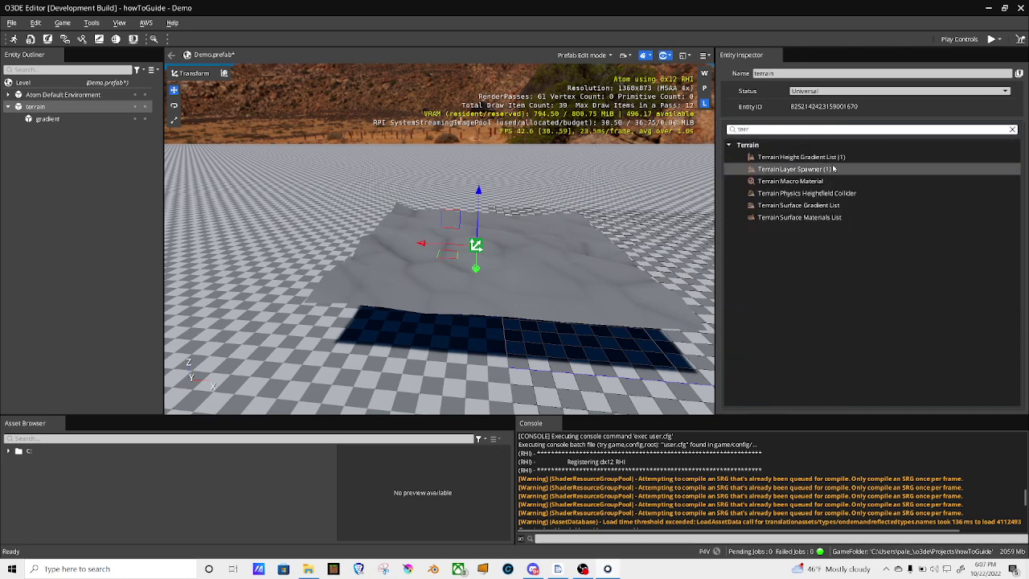
pyautogui.click(870, 181)
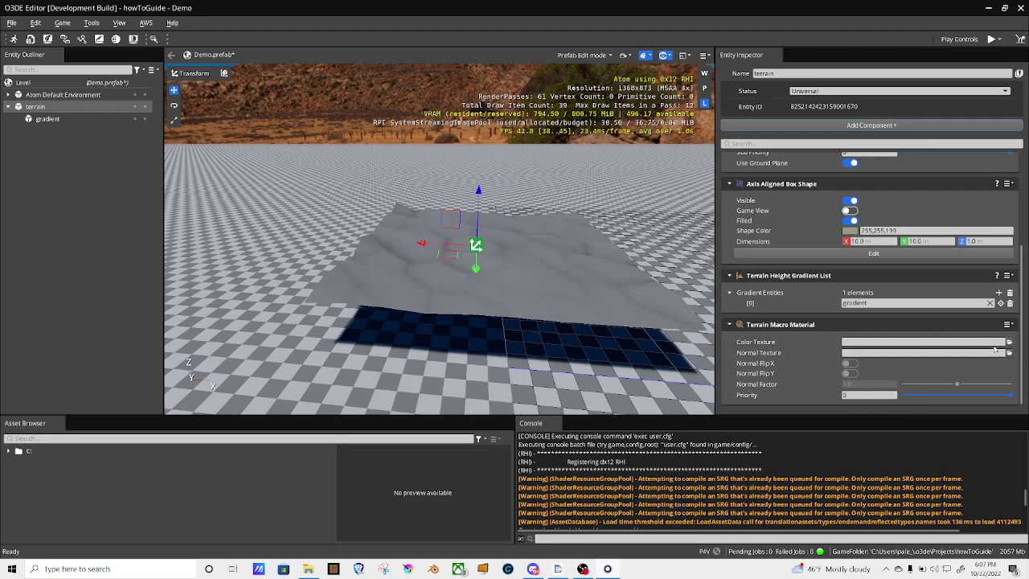
pyautogui.click(1009, 342)
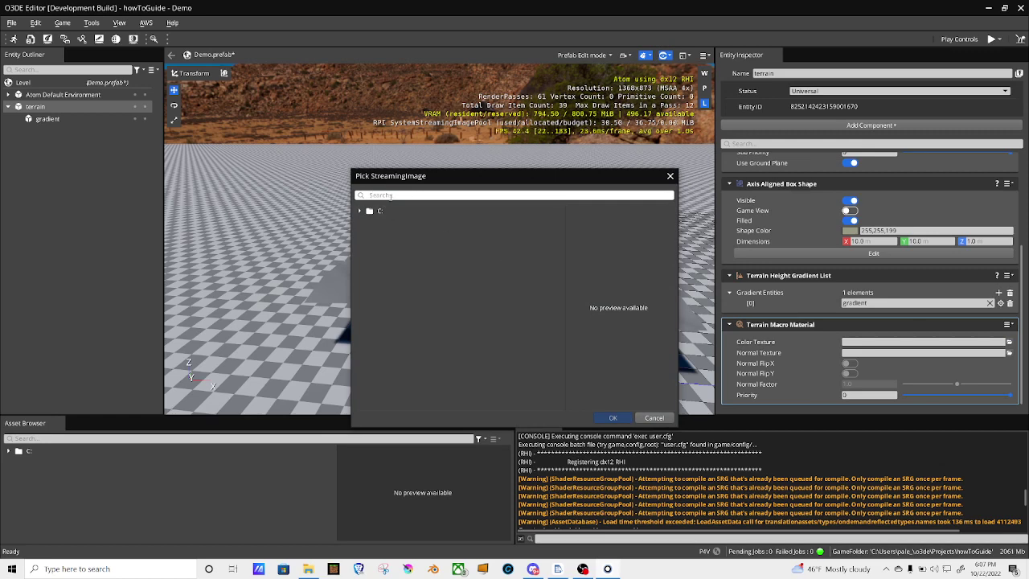
pyautogui.write('dev')
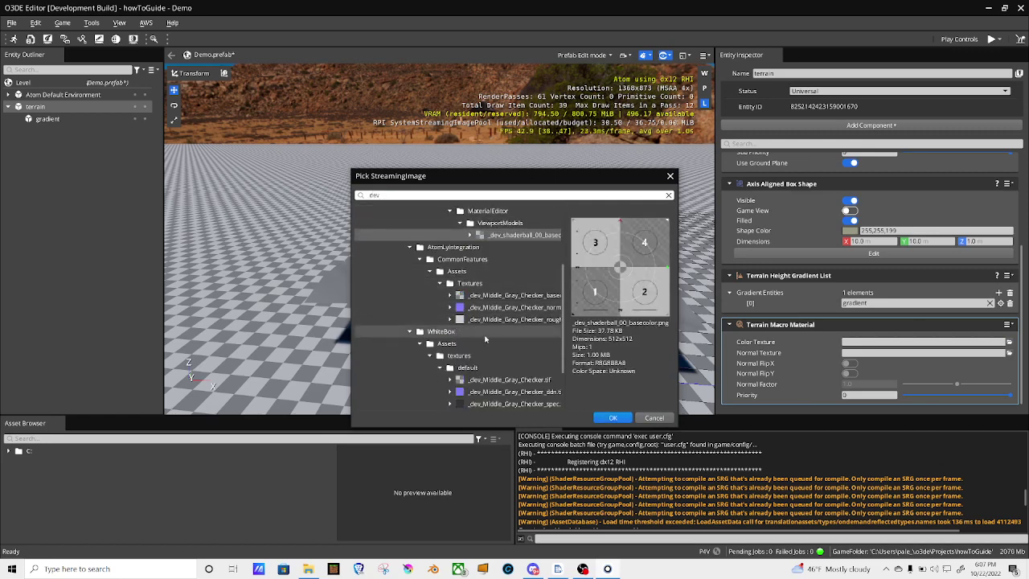
pyautogui.scroll(-2, 494, 350)
pyautogui.click(507, 391)
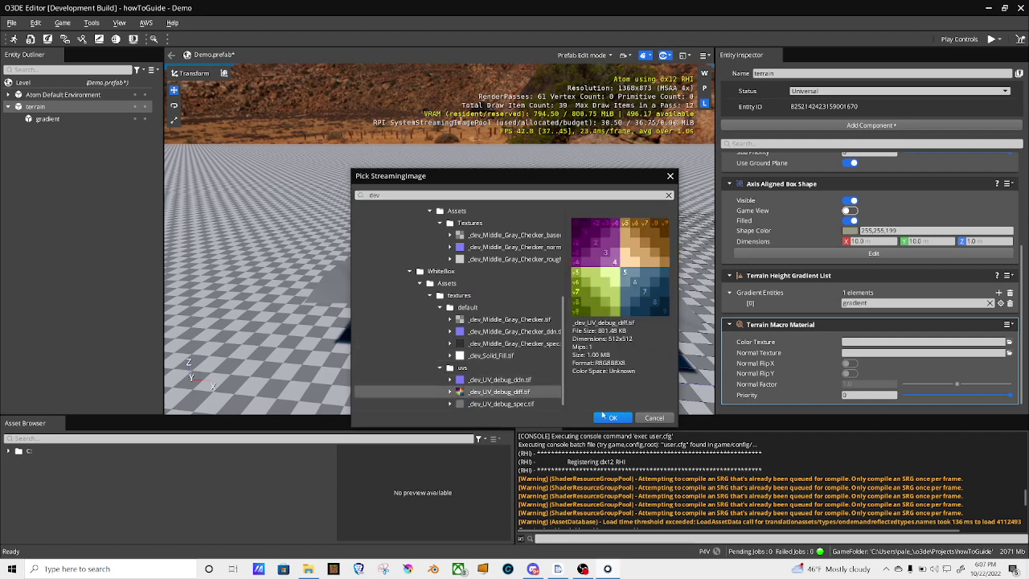
pyautogui.click(611, 417)
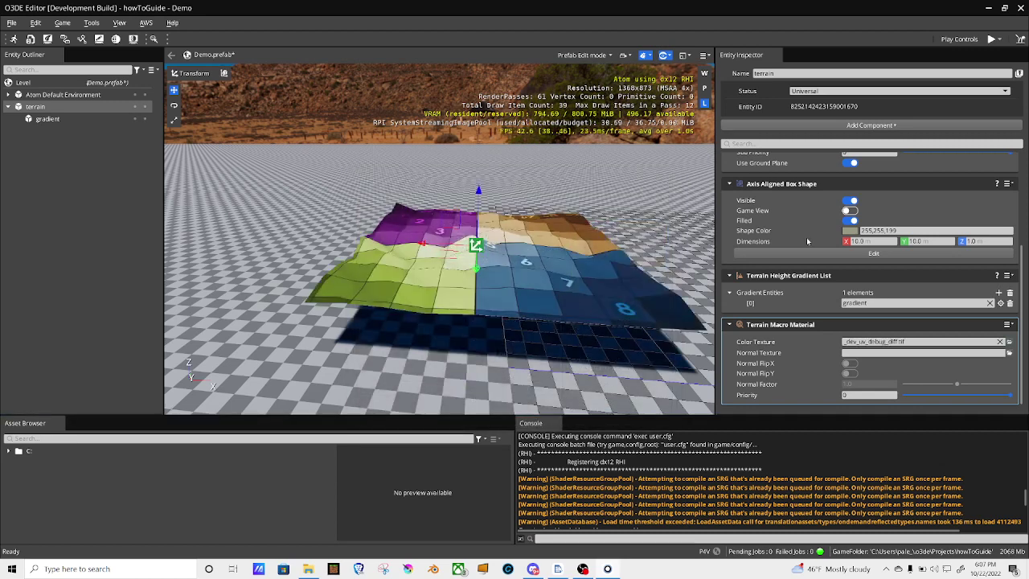
pyautogui.keyDown('alt'); pyautogui.moveTo(577, 232); pyautogui.dragTo(450, 238); pyautogui.keyUp('alt')
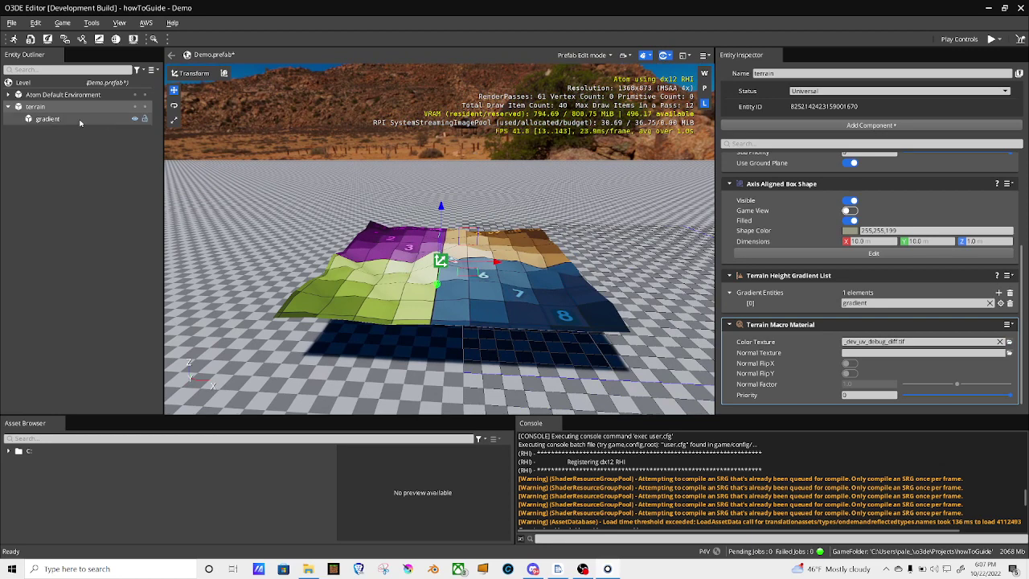
# Duplicate the terrain and its gradient, then slide the copy along X to sit flush beside the original
pyautogui.moveTo(96, 141); pyautogui.dragTo(38, 107)
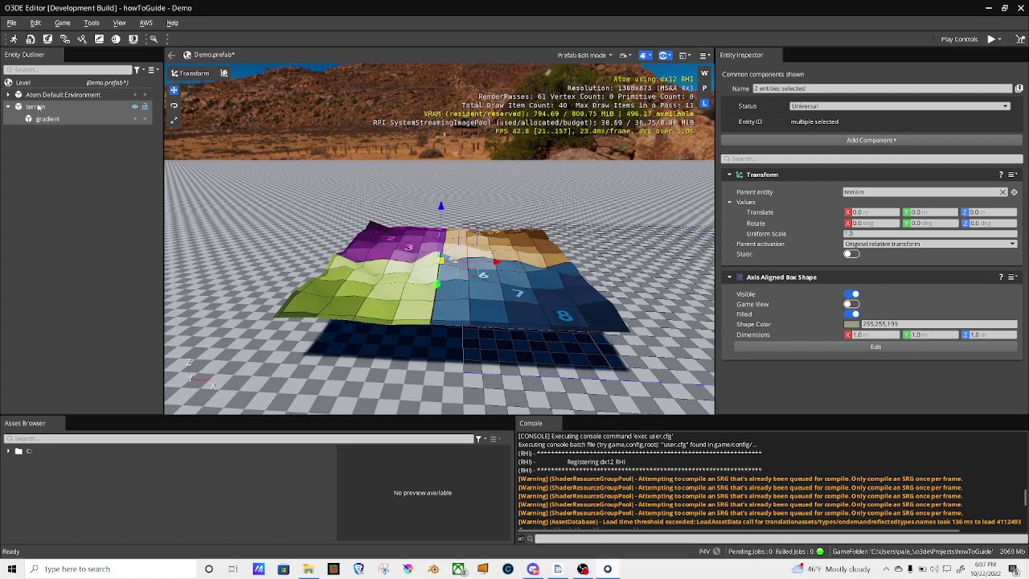
pyautogui.hotkey('ctrl', 'd')
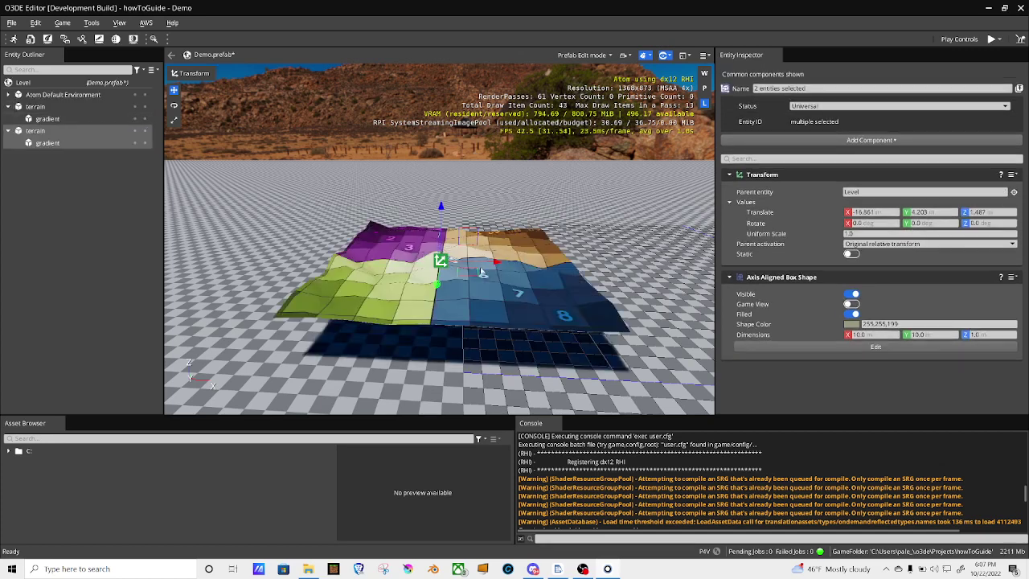
pyautogui.moveTo(474, 275); pyautogui.dragTo(221, 244)
pyautogui.moveTo(353, 291); pyautogui.dragTo(310, 232, button='right')
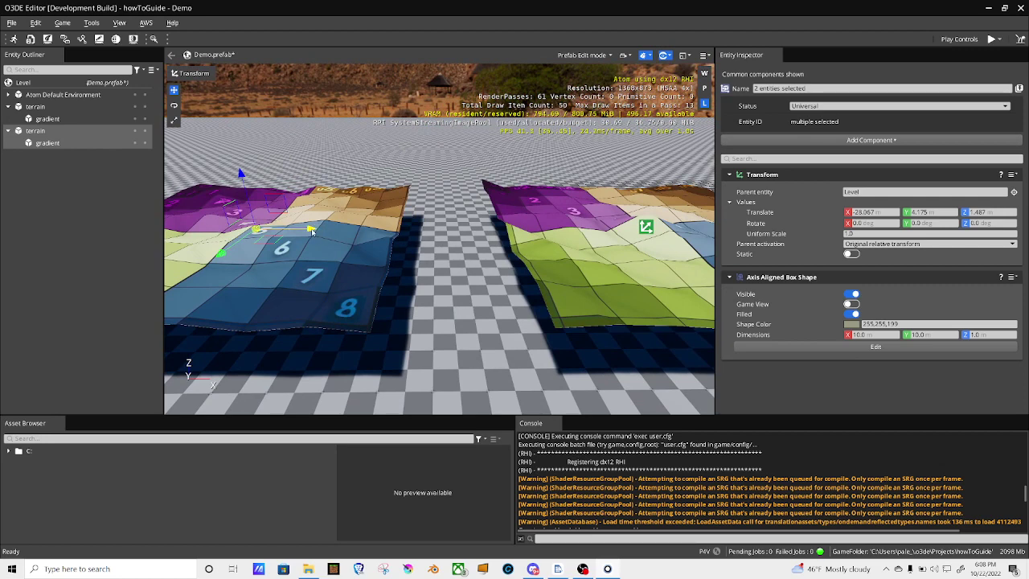
pyautogui.moveTo(312, 231); pyautogui.dragTo(541, 222)
pyautogui.scroll(-3, 373, 241)
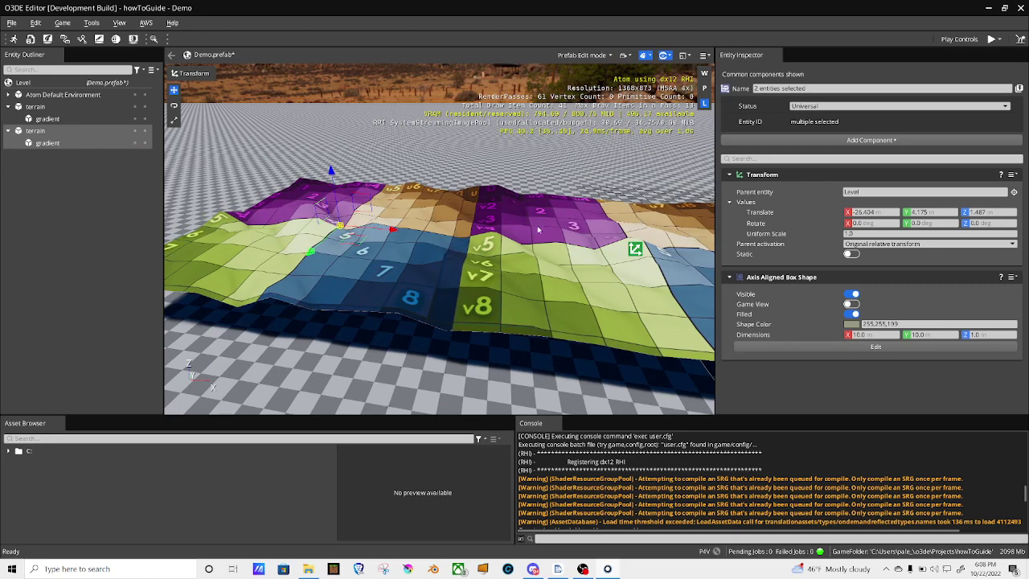
pyautogui.keyDown('alt'); pyautogui.moveTo(597, 282); pyautogui.dragTo(584, 271); pyautogui.keyUp('alt')
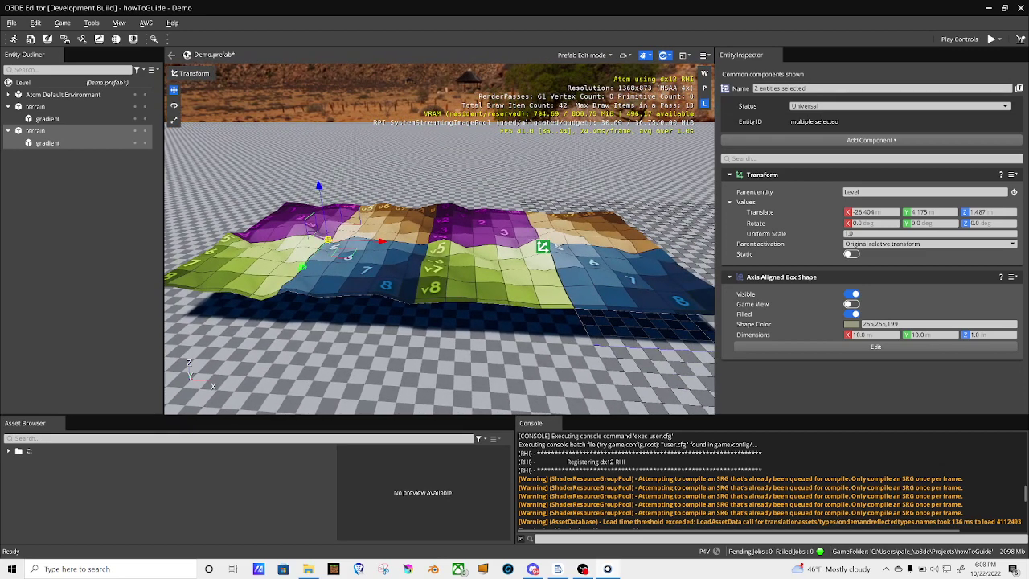